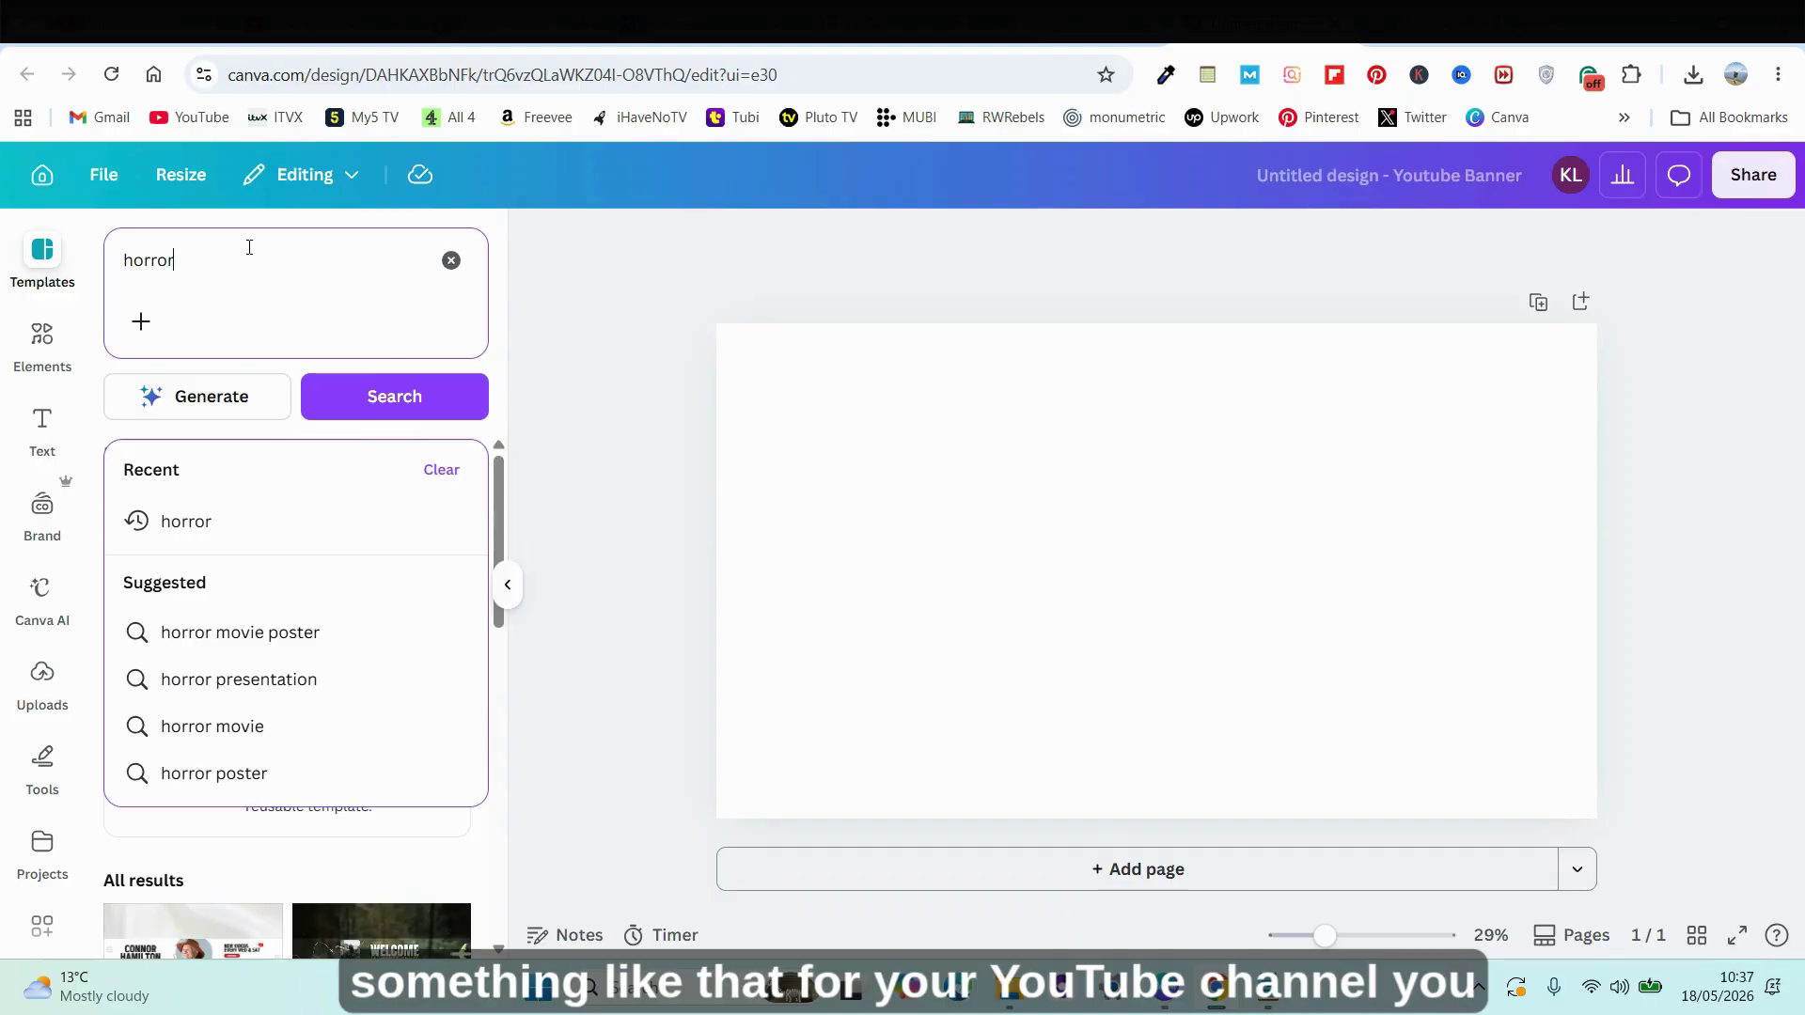
Step: Search the banner templates for "horror" and look through the matching designs
{"action": "key", "text": "Return"}
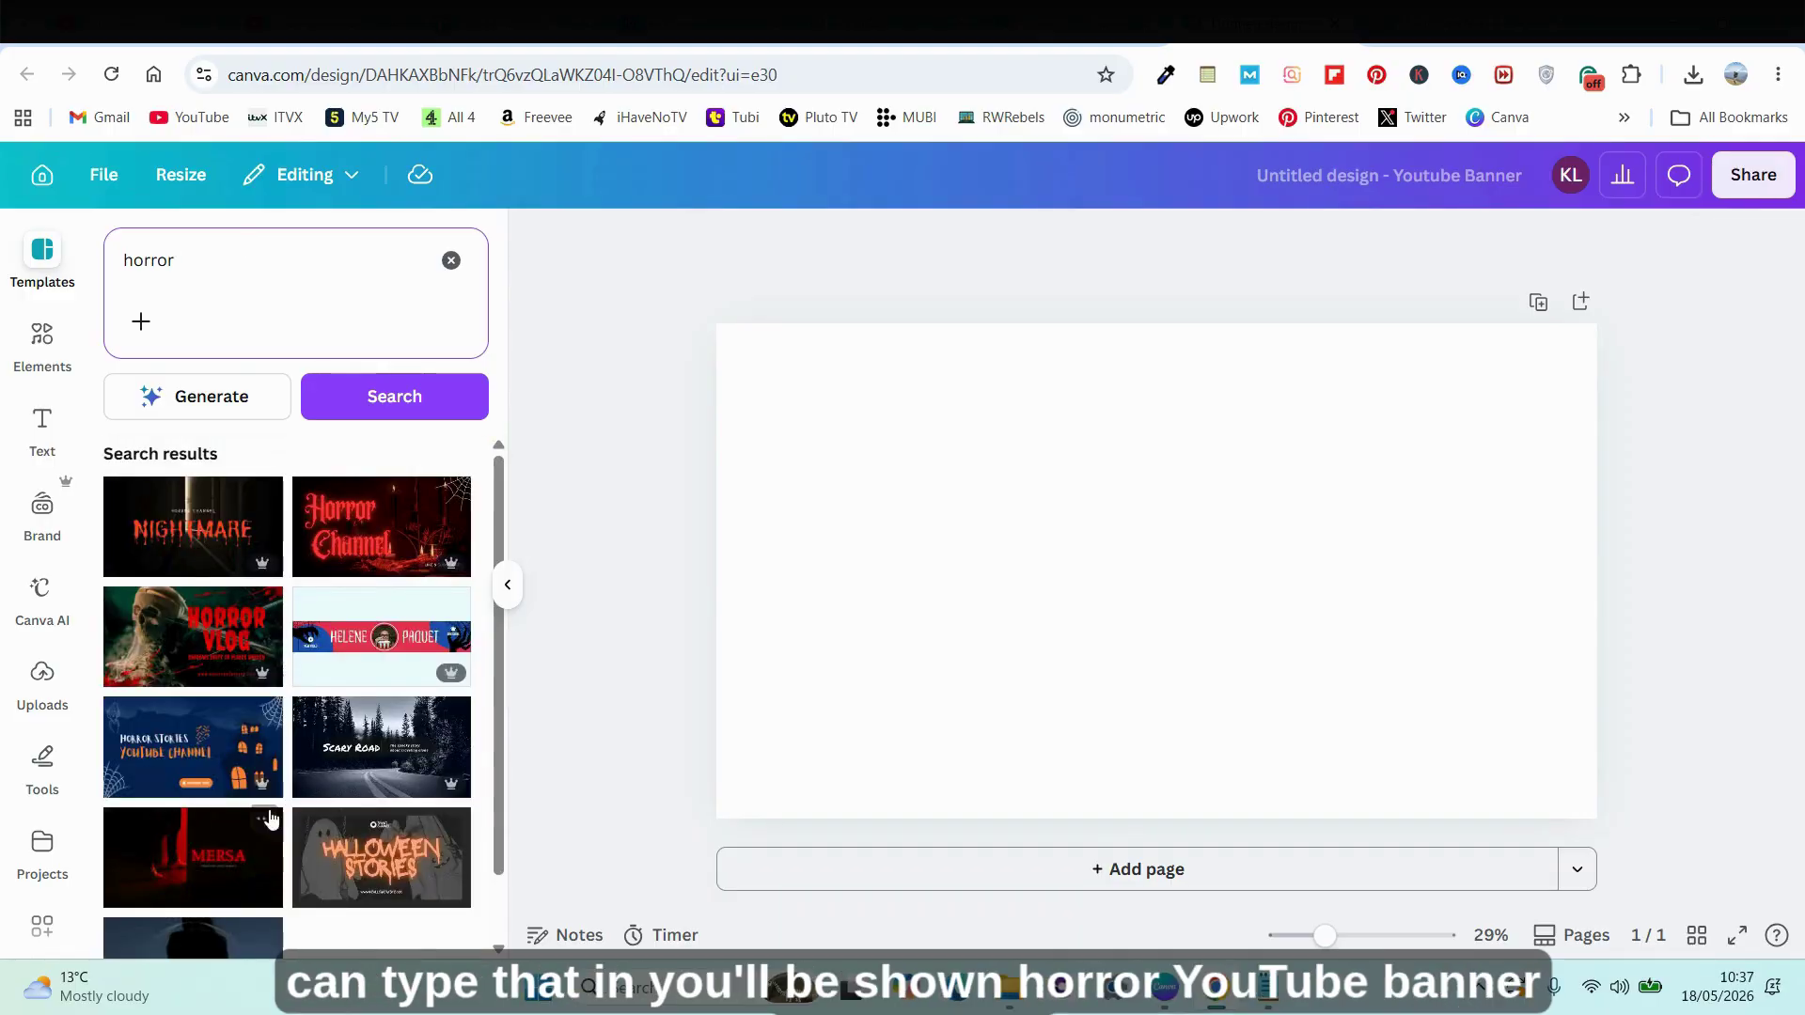
{"action": "scroll", "coordinate": [368, 673], "scroll_direction": "down", "scroll_amount": 1}
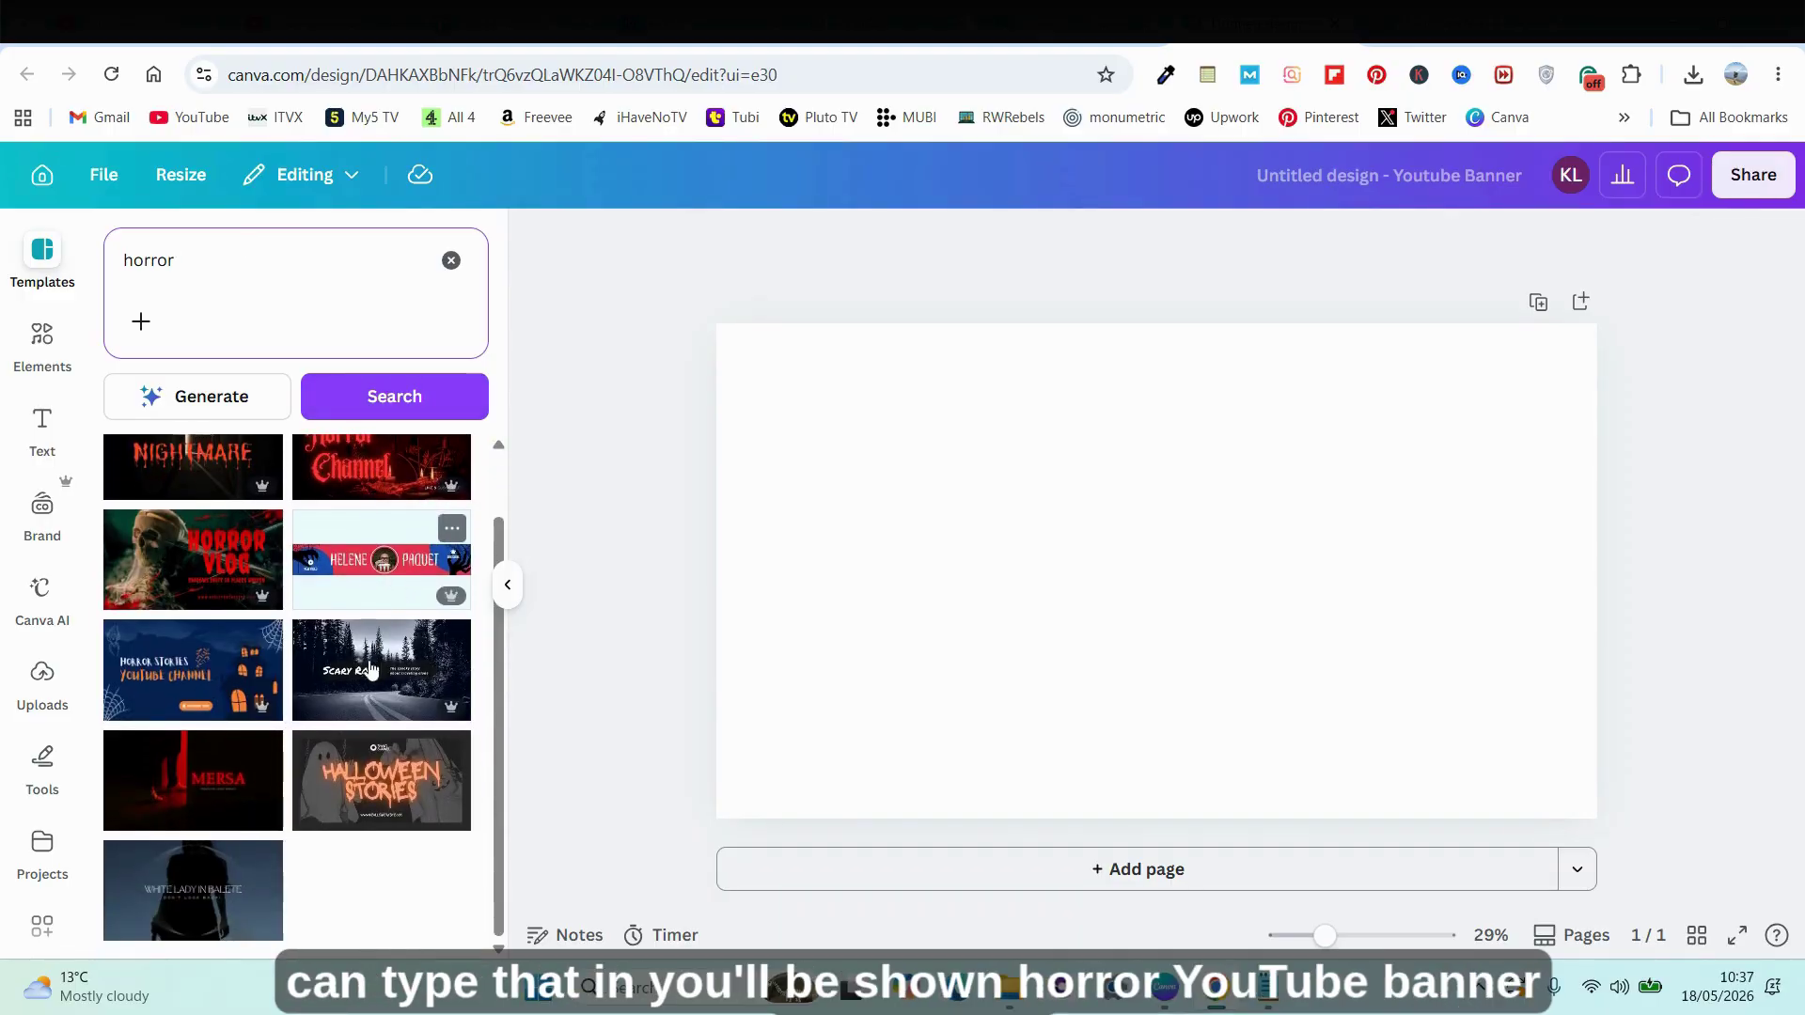
{"action": "scroll", "coordinate": [359, 720], "scroll_direction": "up", "scroll_amount": 1}
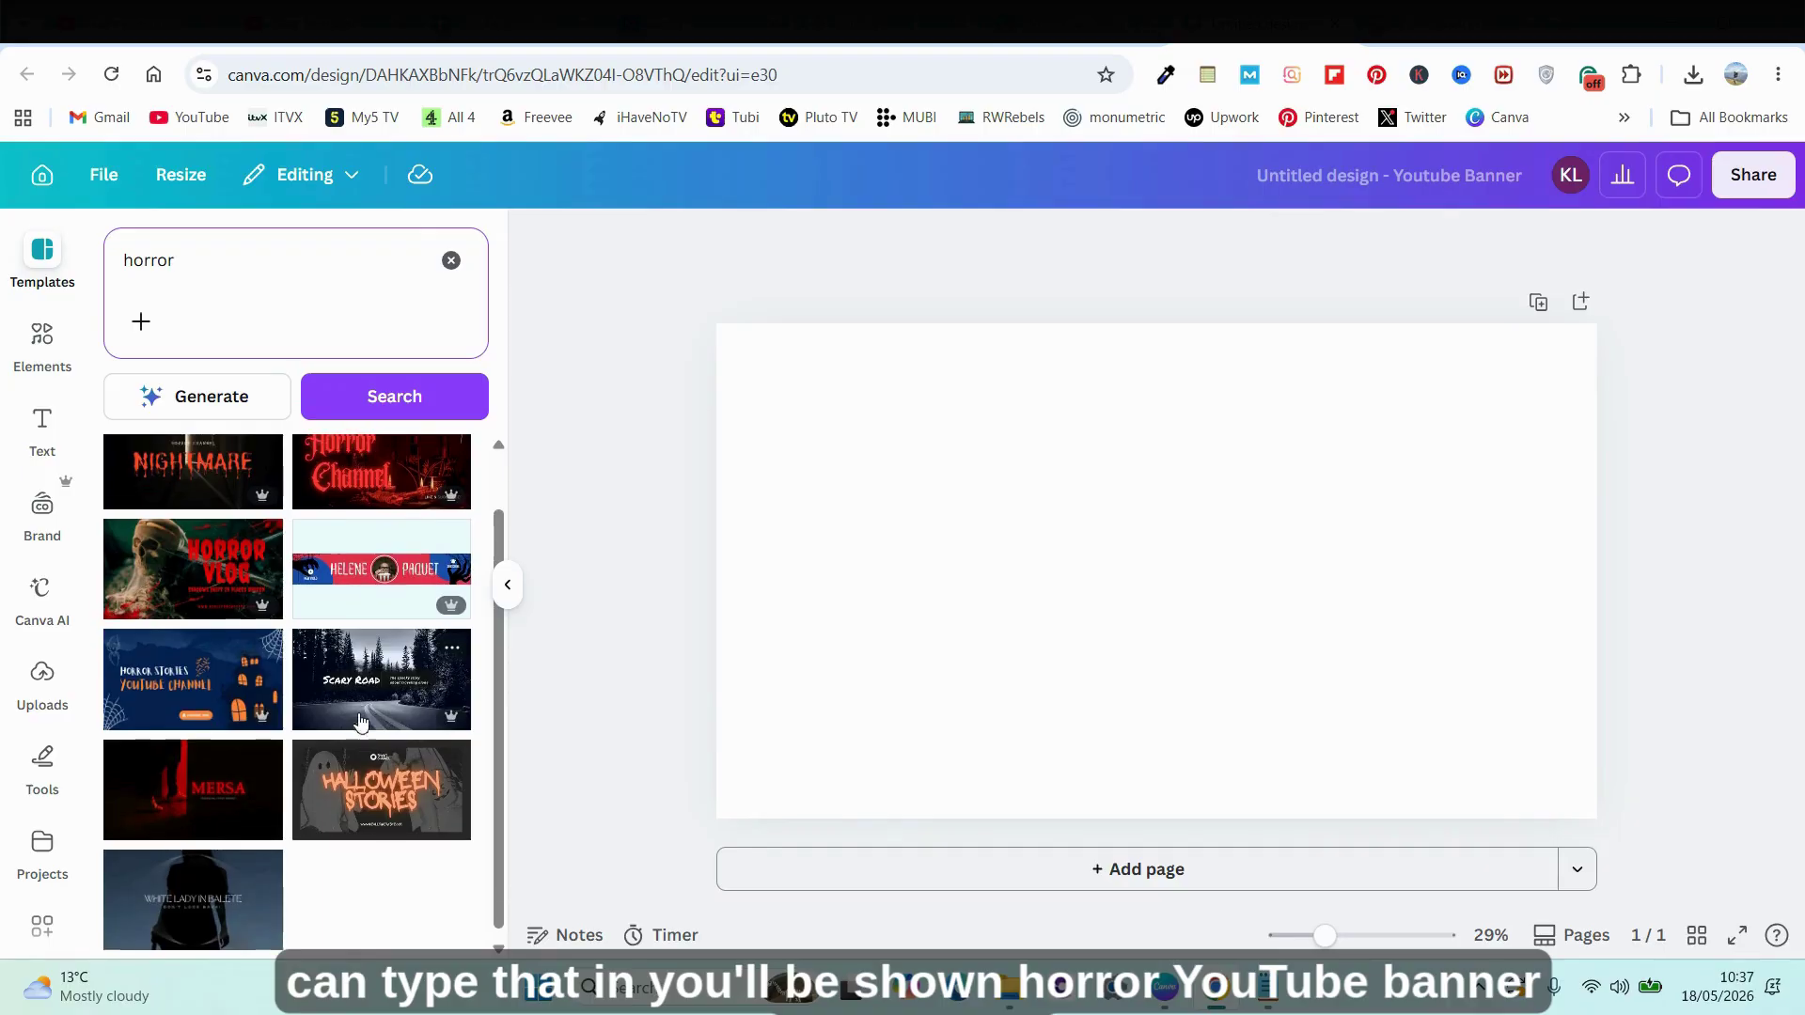
Step: Clear the template search, browse all banner designs, and apply the recently used Red and White Clean Gardener YouTube Banner template
{"action": "left_click", "coordinate": [451, 261]}
{"action": "scroll", "coordinate": [368, 611], "scroll_direction": "down", "scroll_amount": 10}
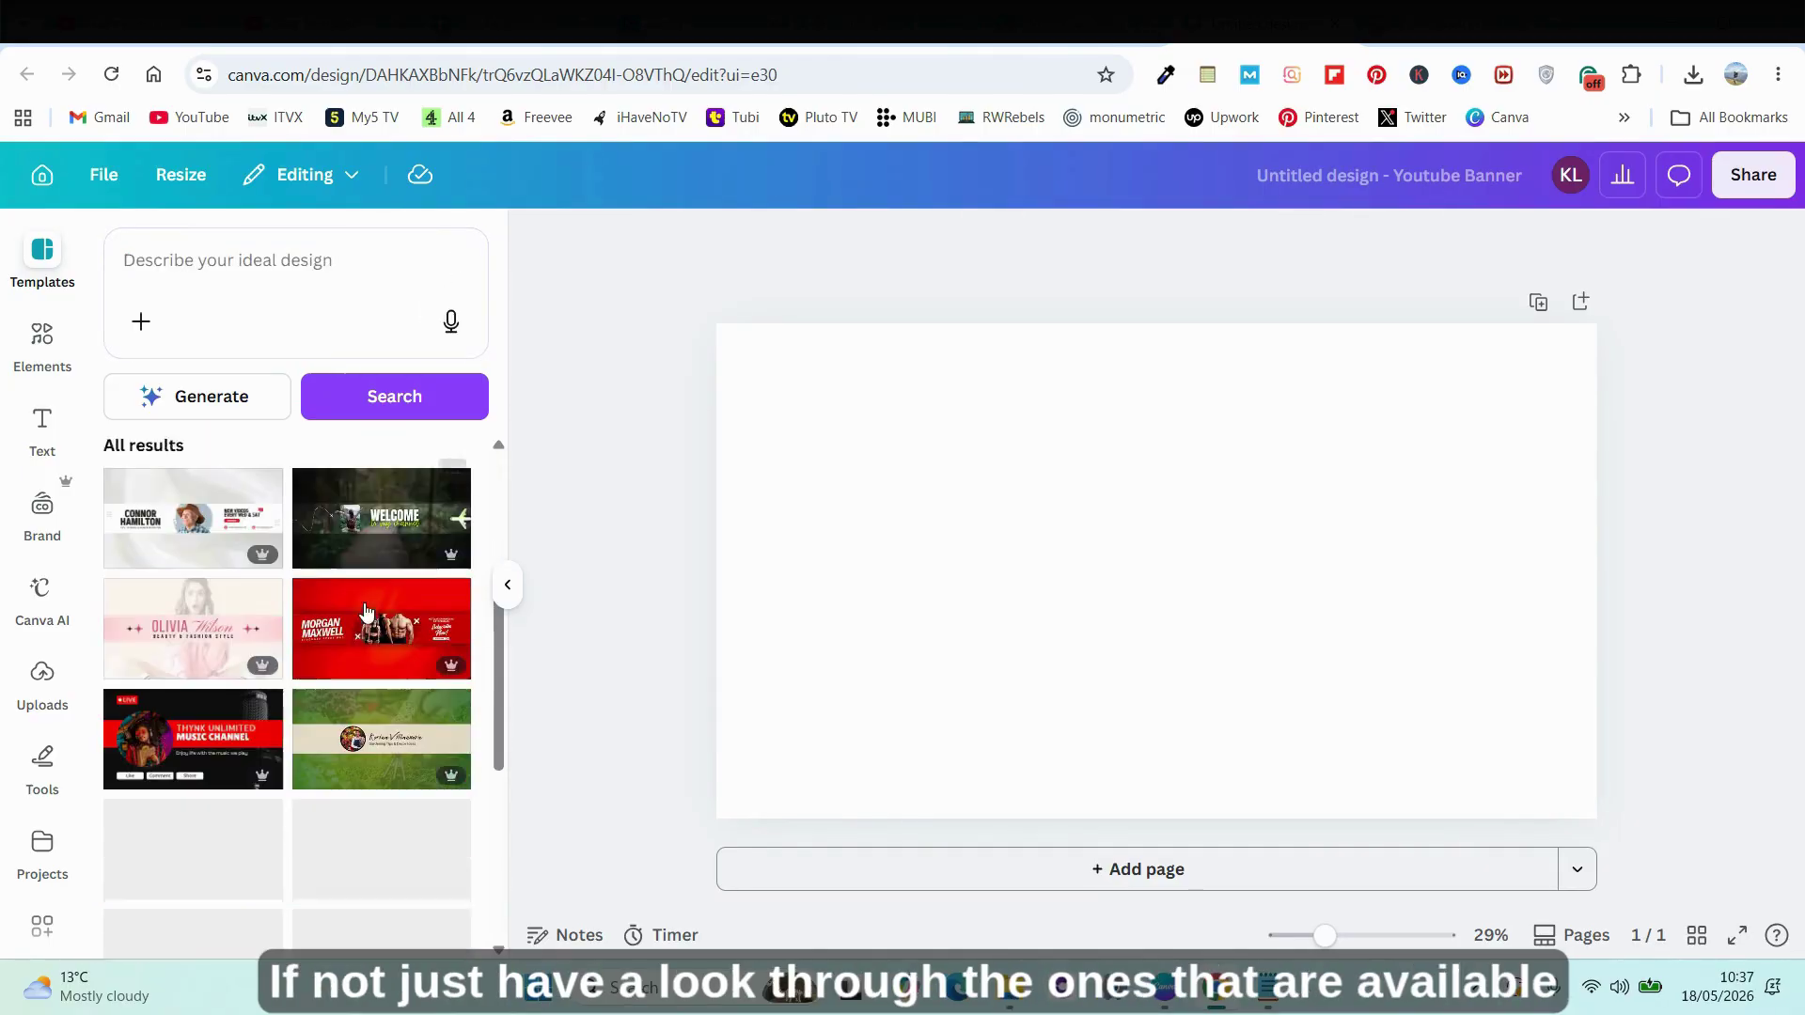
{"action": "scroll", "coordinate": [343, 668], "scroll_direction": "down", "scroll_amount": 5}
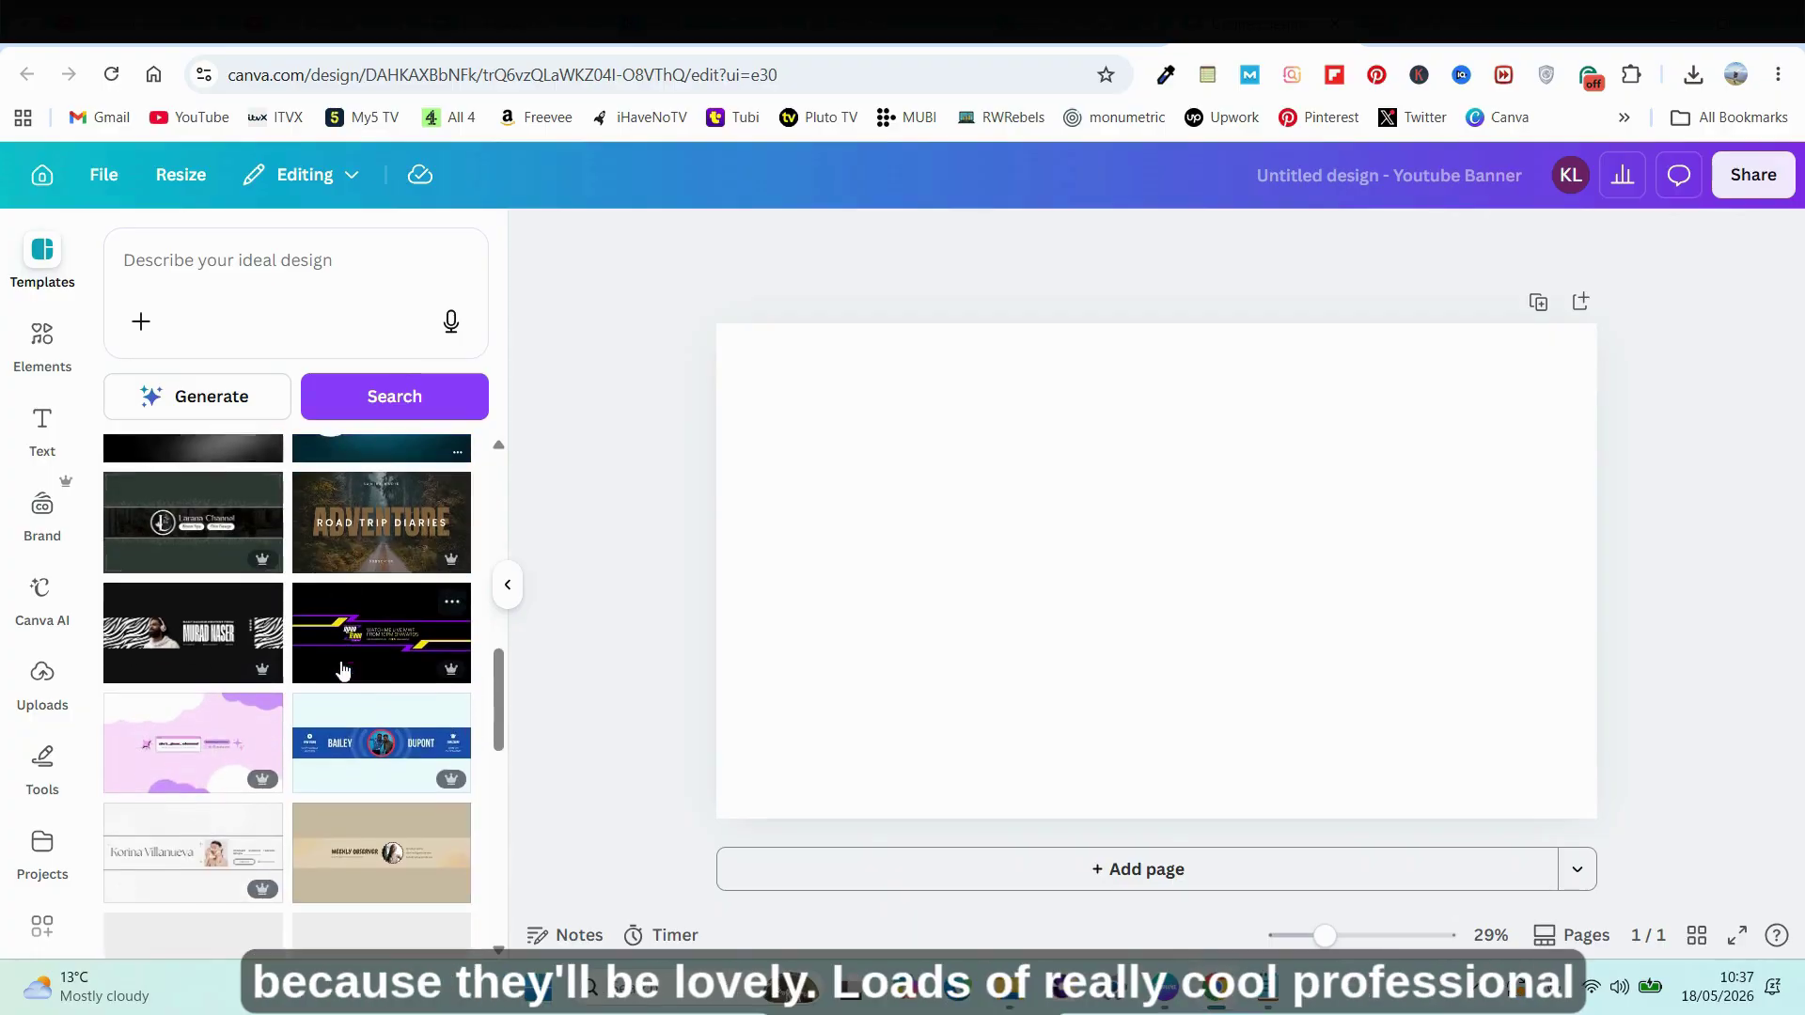
{"action": "scroll", "coordinate": [362, 692], "scroll_direction": "down", "scroll_amount": 5}
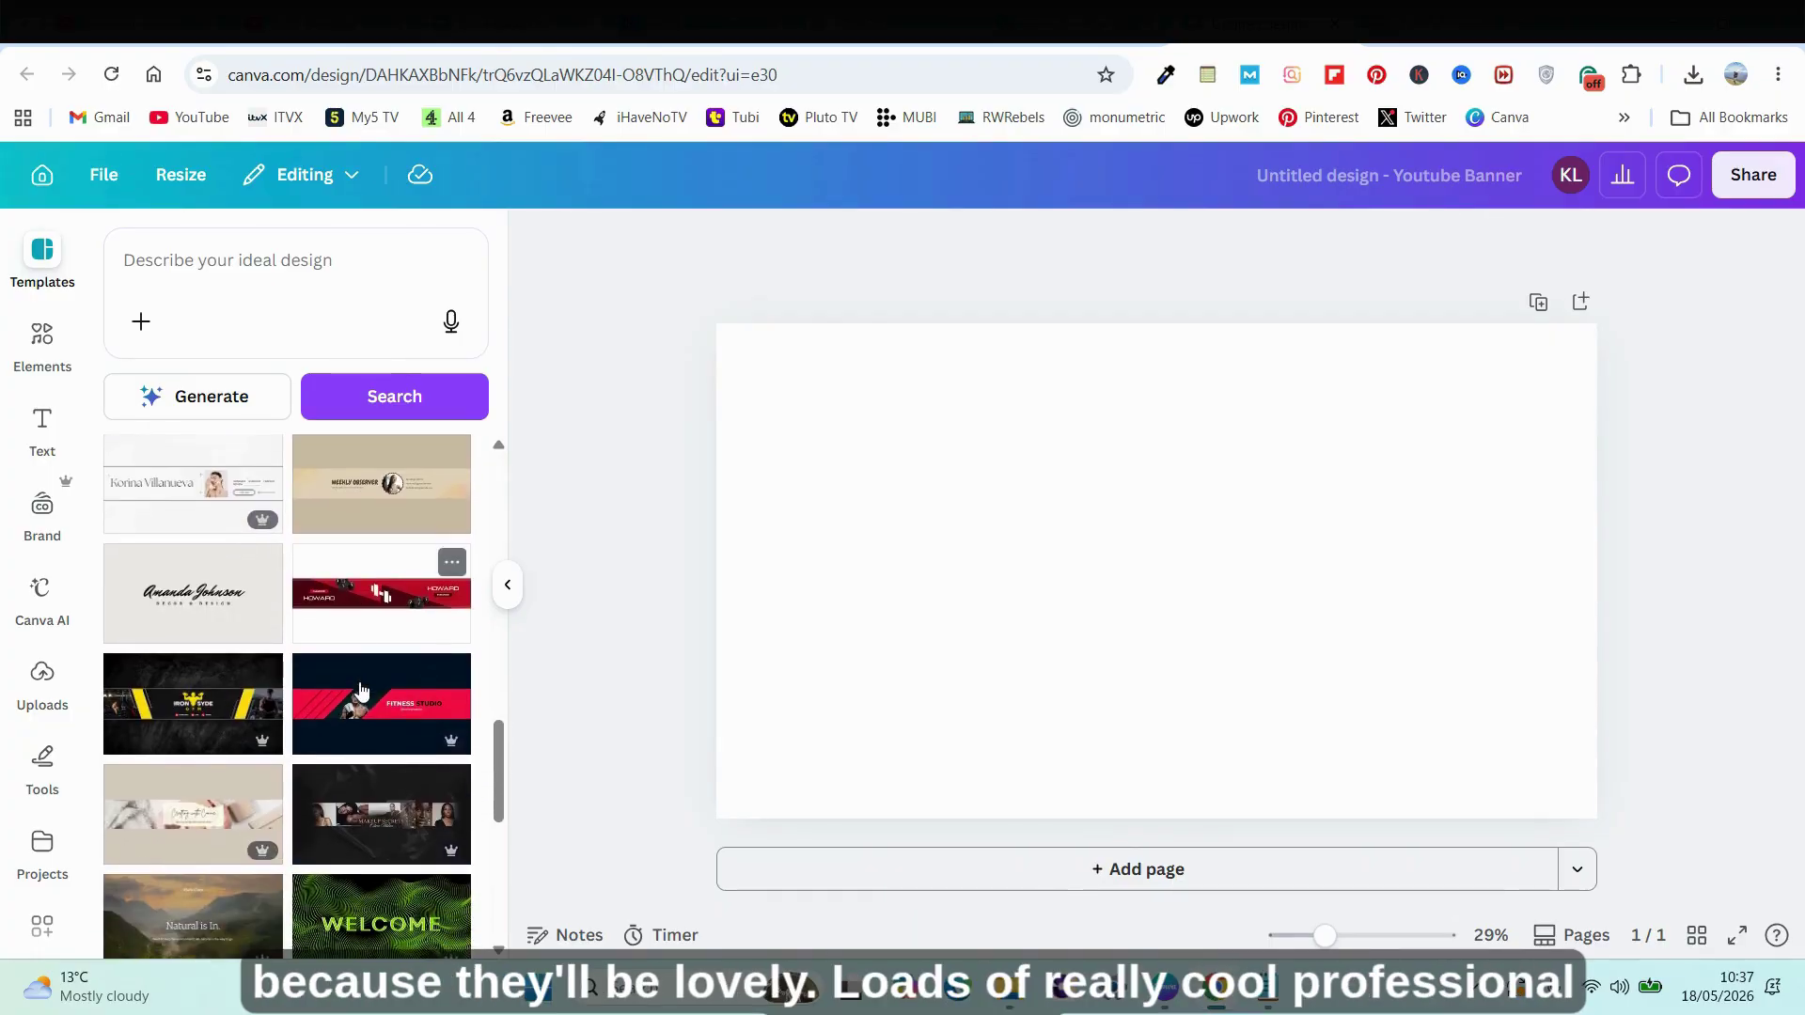
{"action": "scroll", "coordinate": [358, 691], "scroll_direction": "up", "scroll_amount": 15}
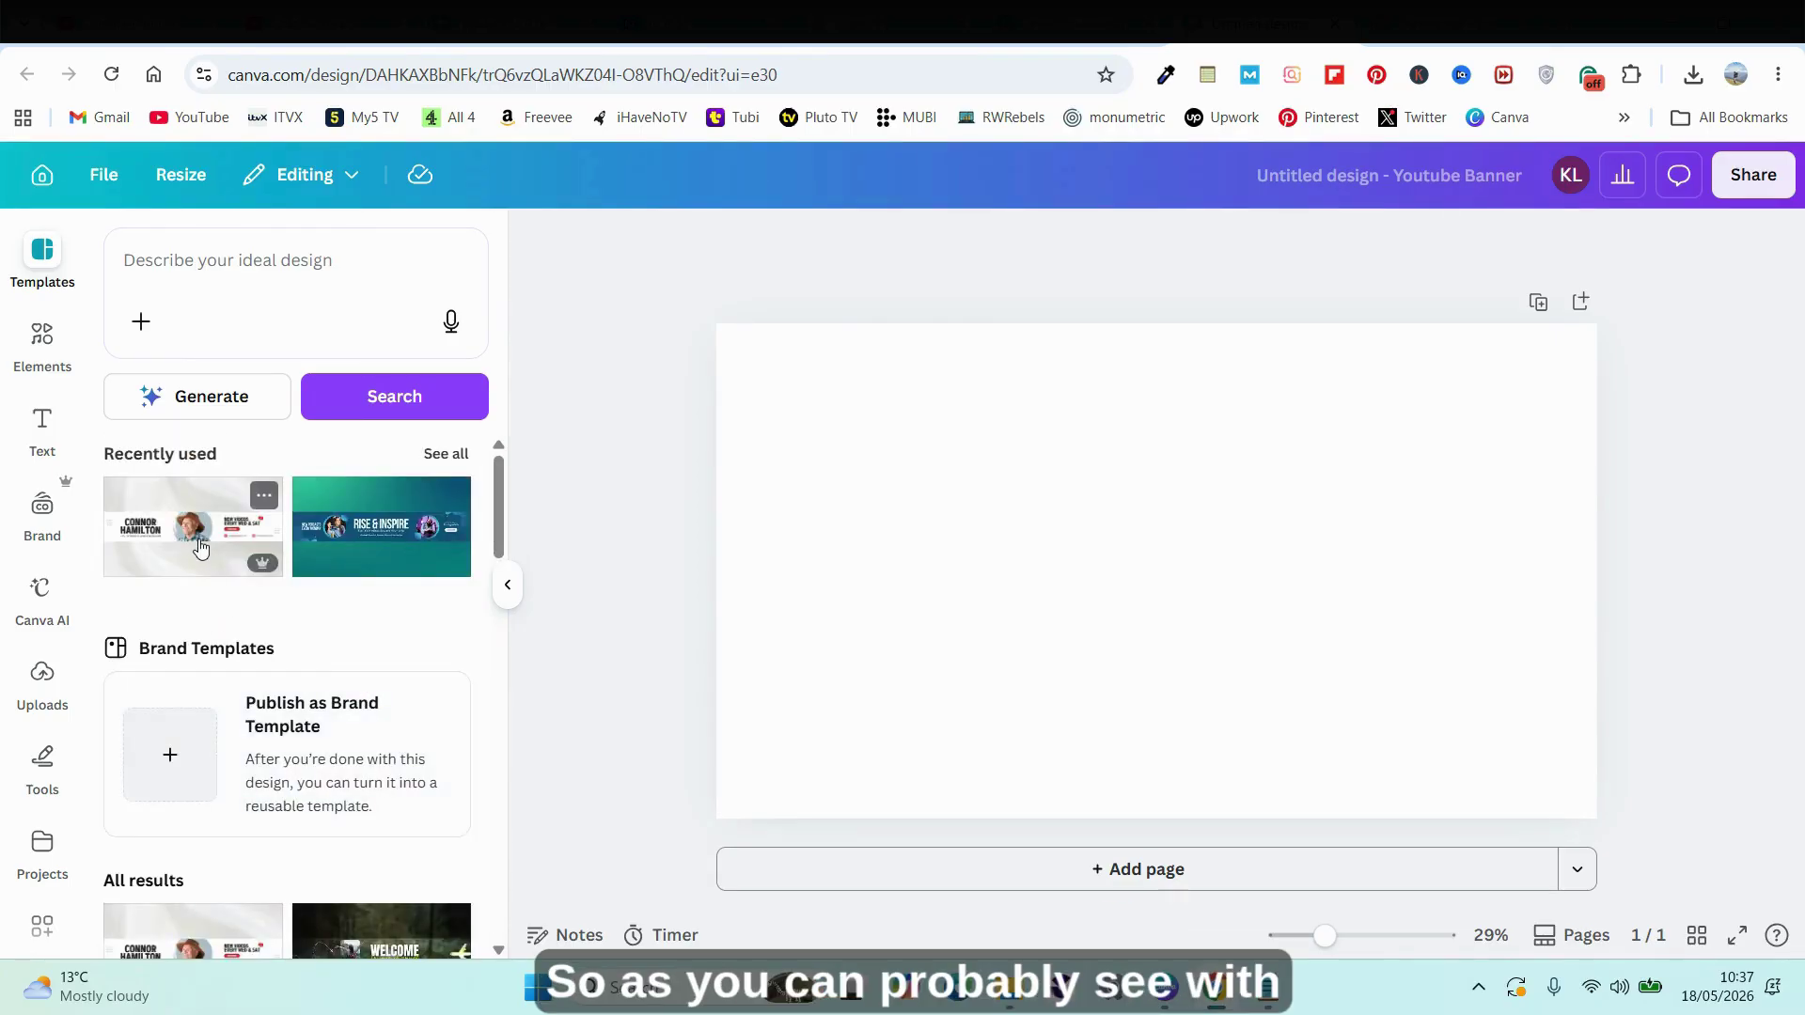
{"action": "left_click", "coordinate": [200, 548]}
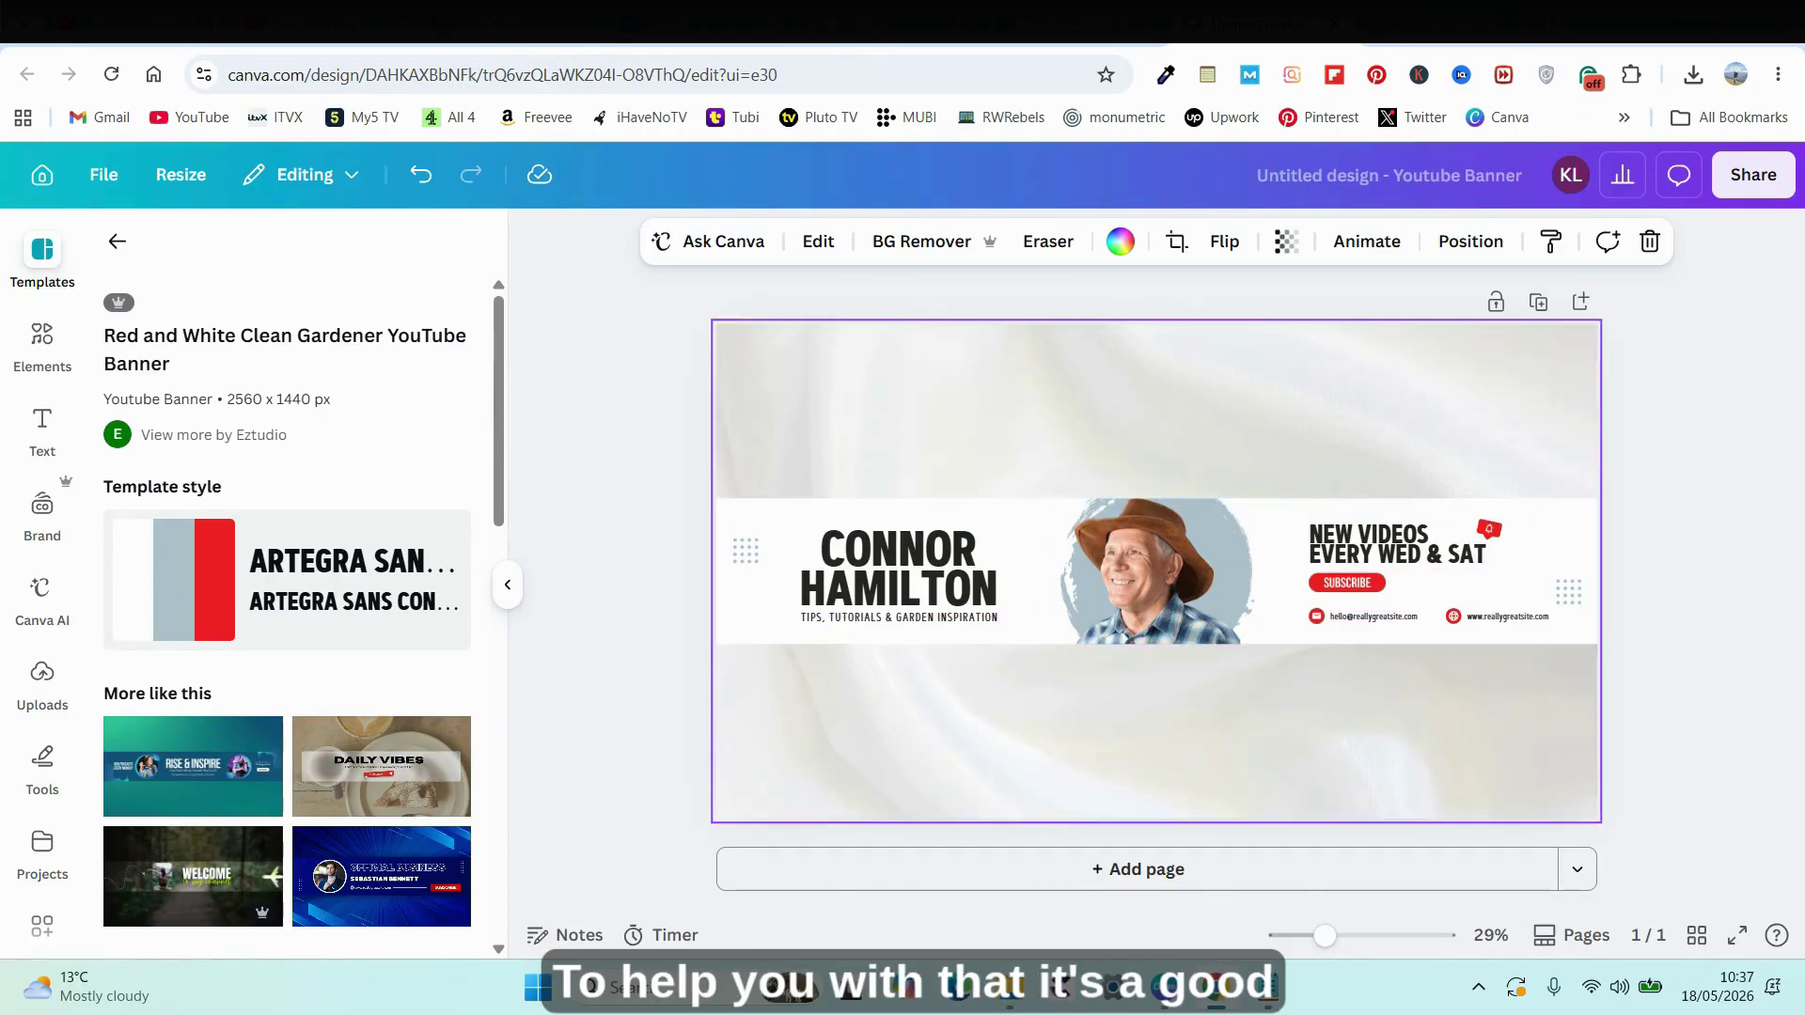
Step: View the YouTube banner guide on Pixabay, return to Canva, and upload the downloaded youtube-banner-7050885 PNG from the Downloads folder
{"action": "key", "text": "ctrl+Tab"}
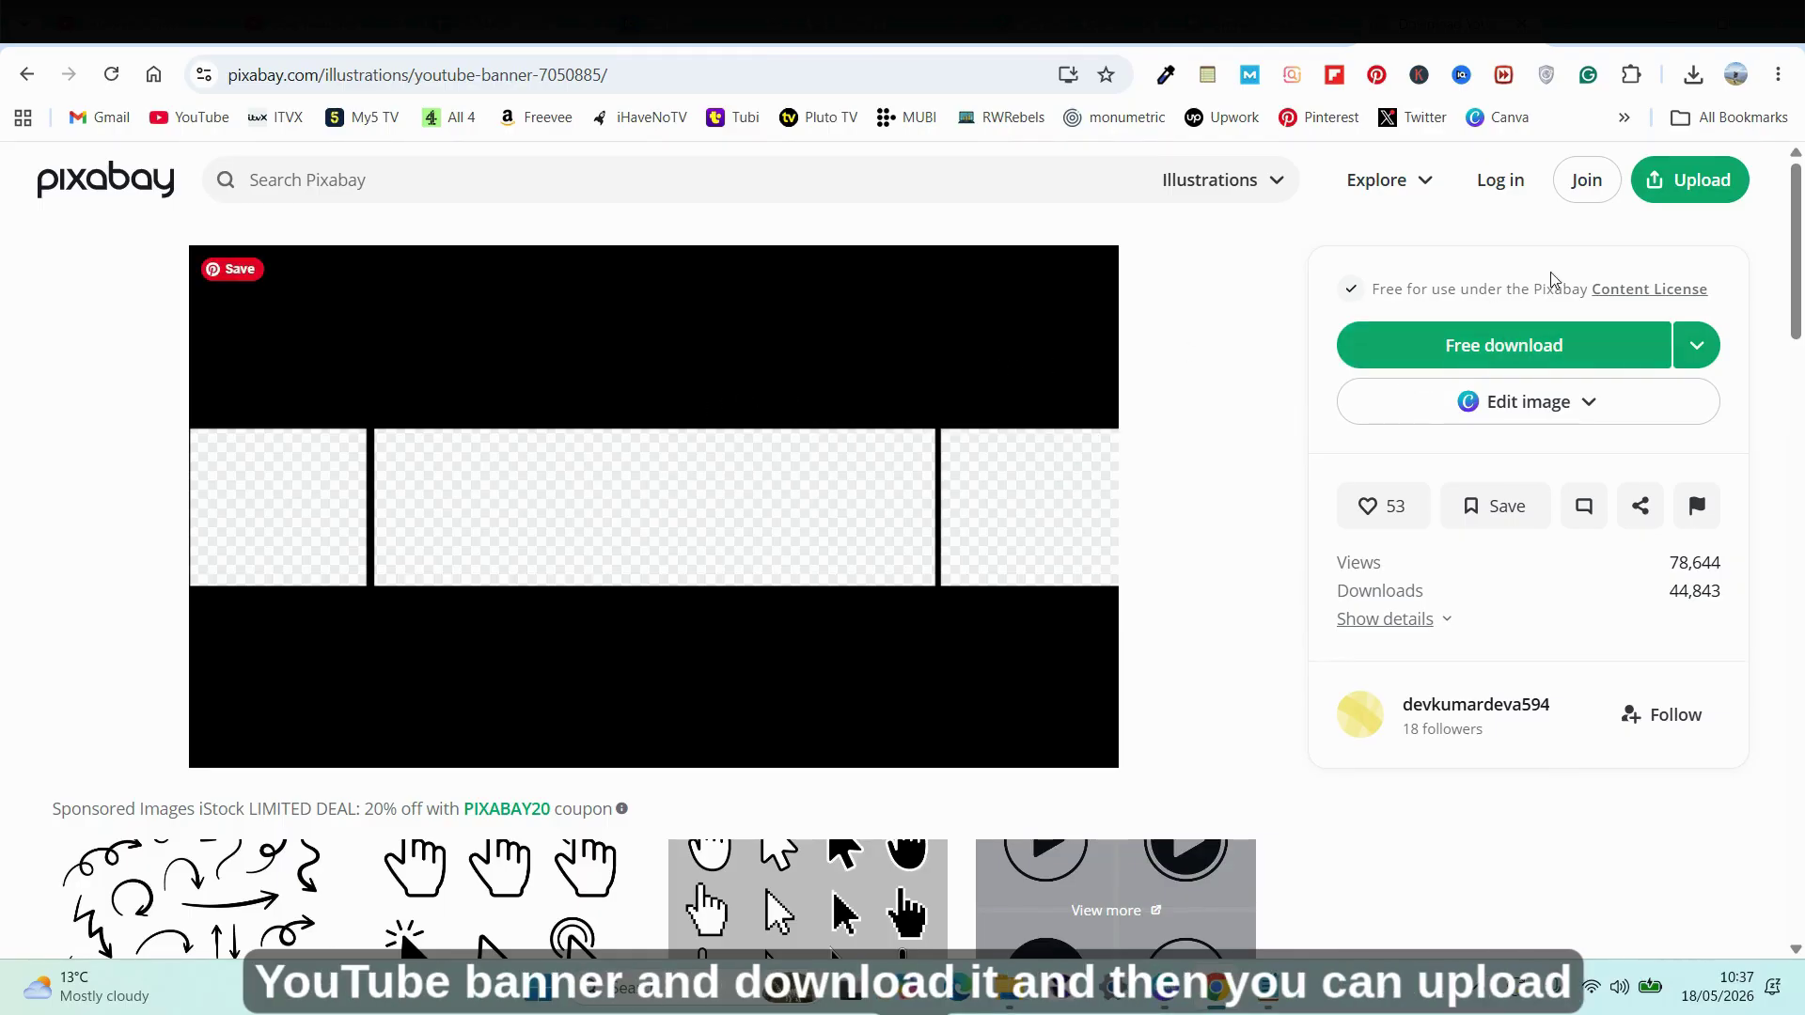
{"action": "left_click", "coordinate": [1235, 21]}
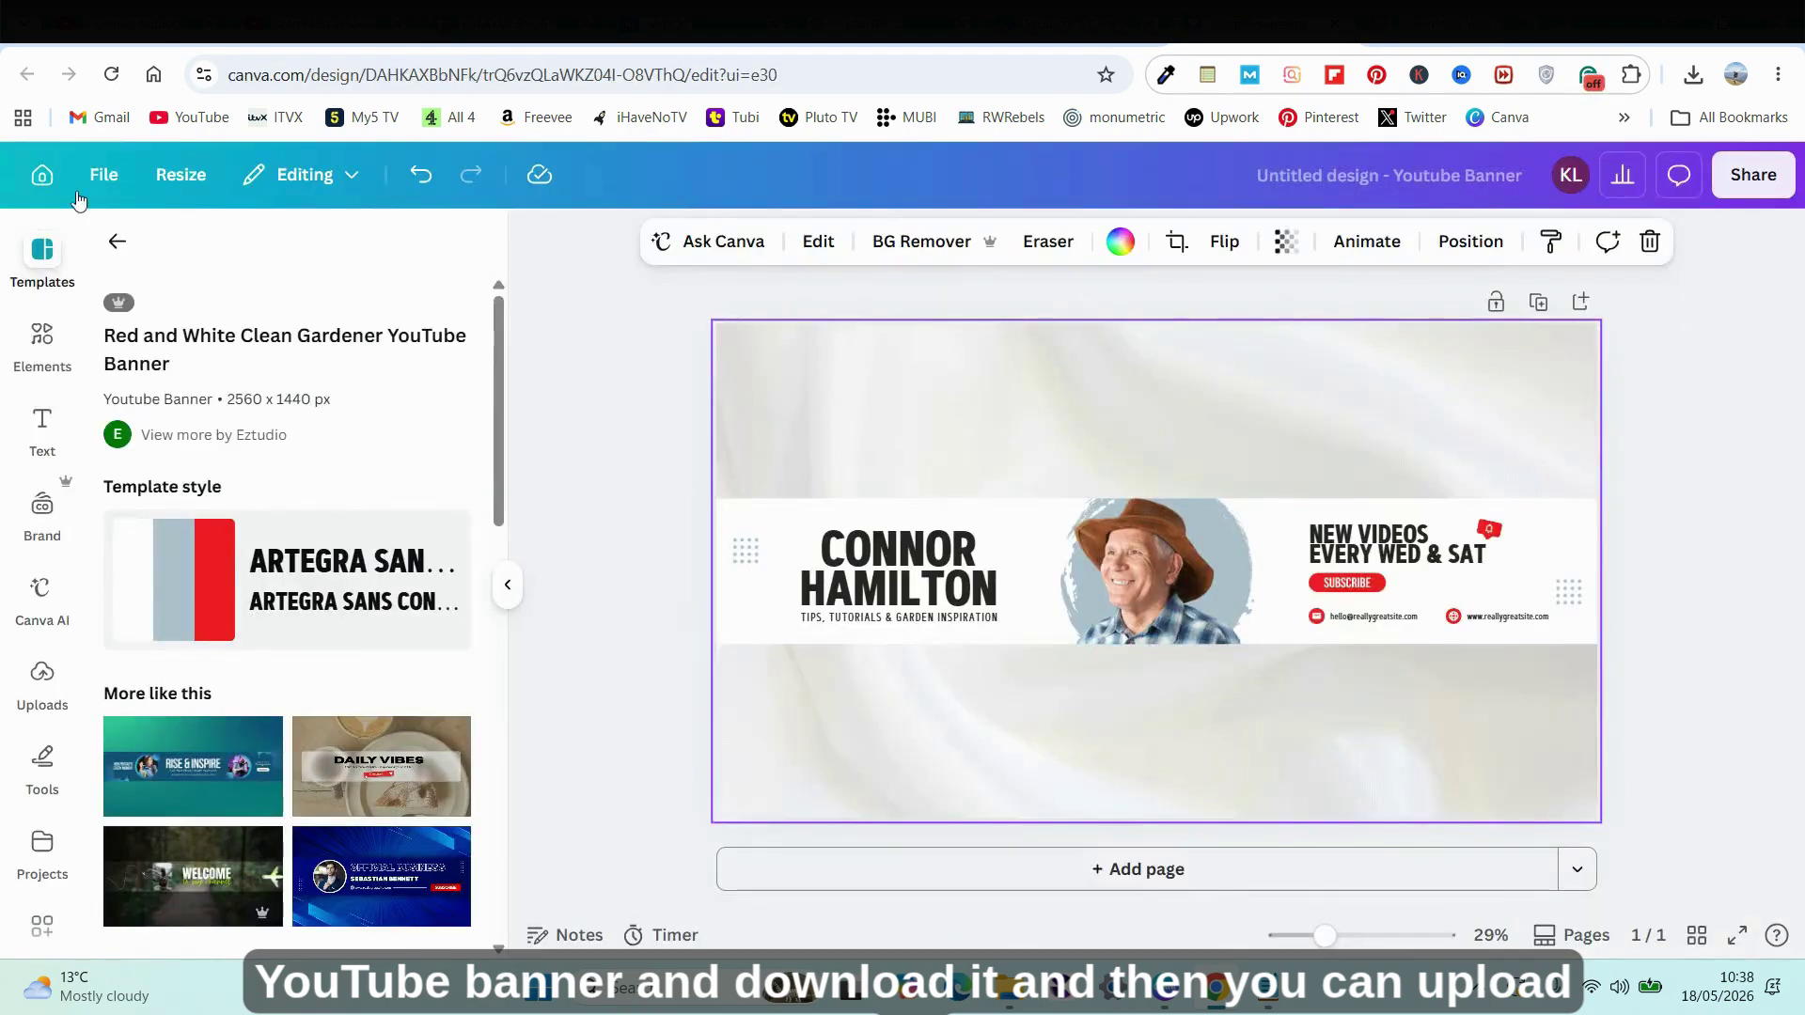
{"action": "left_click", "coordinate": [43, 679]}
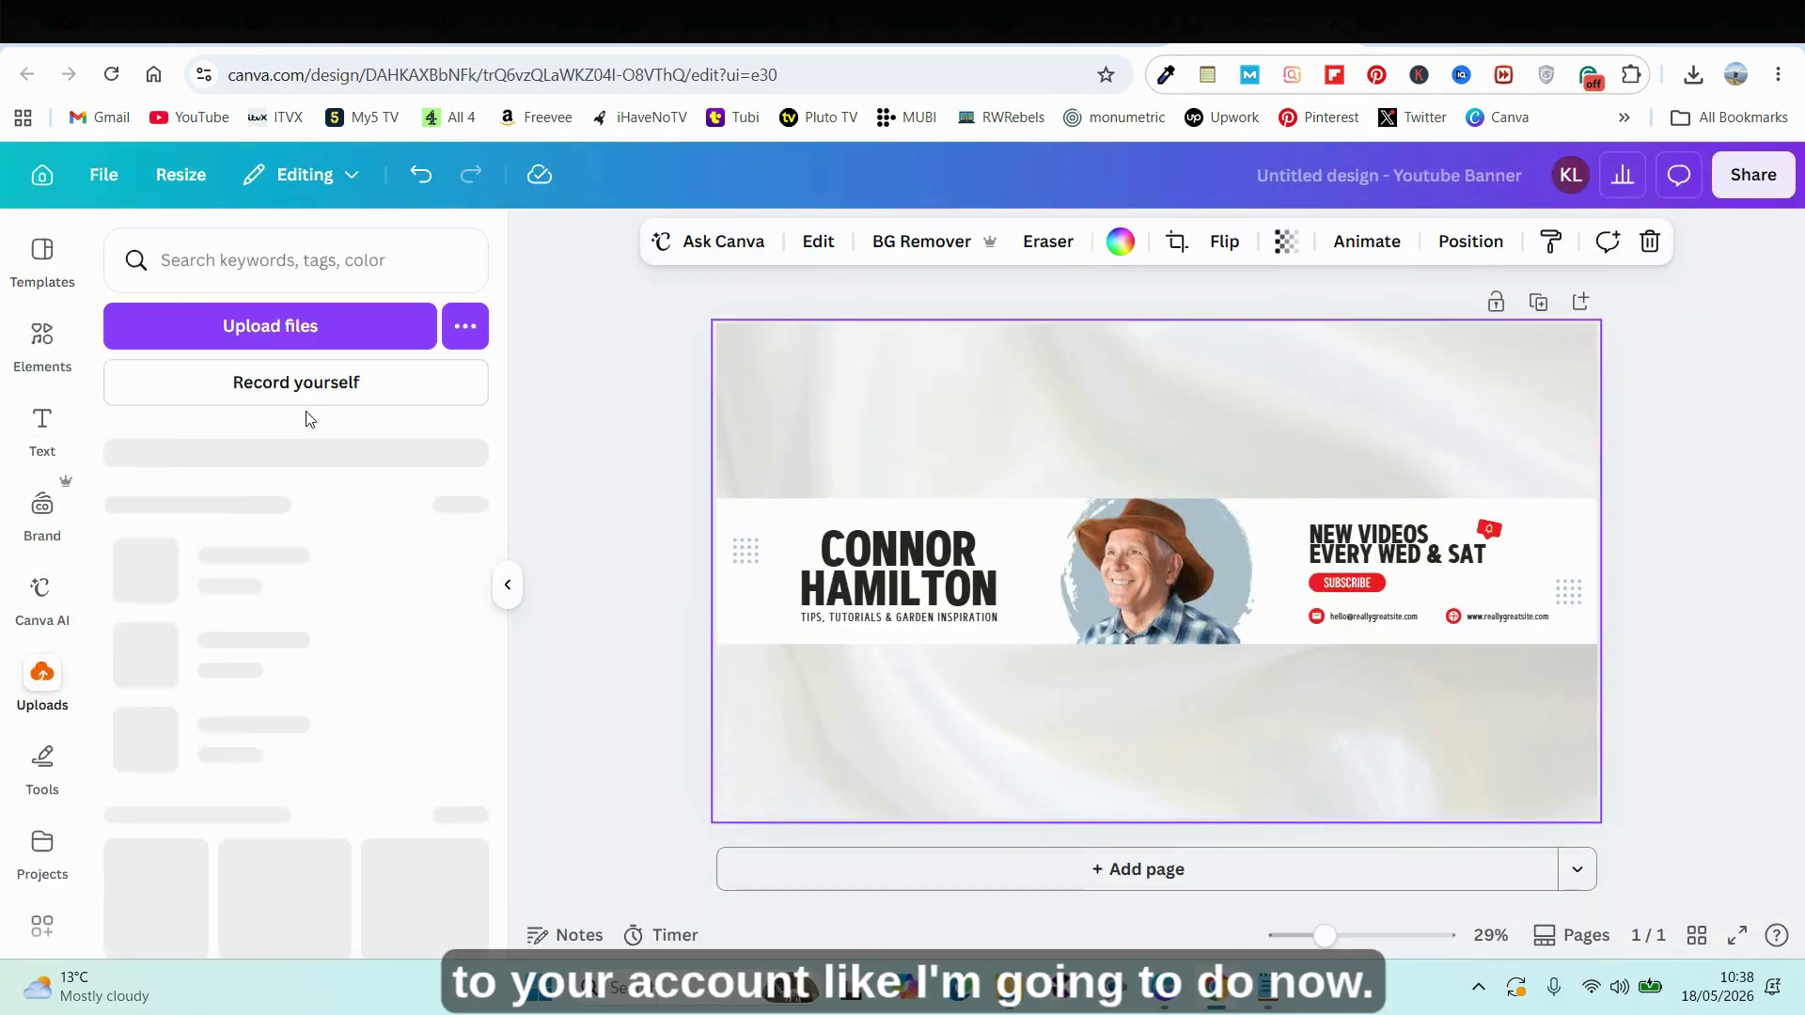
{"action": "left_click", "coordinate": [302, 326]}
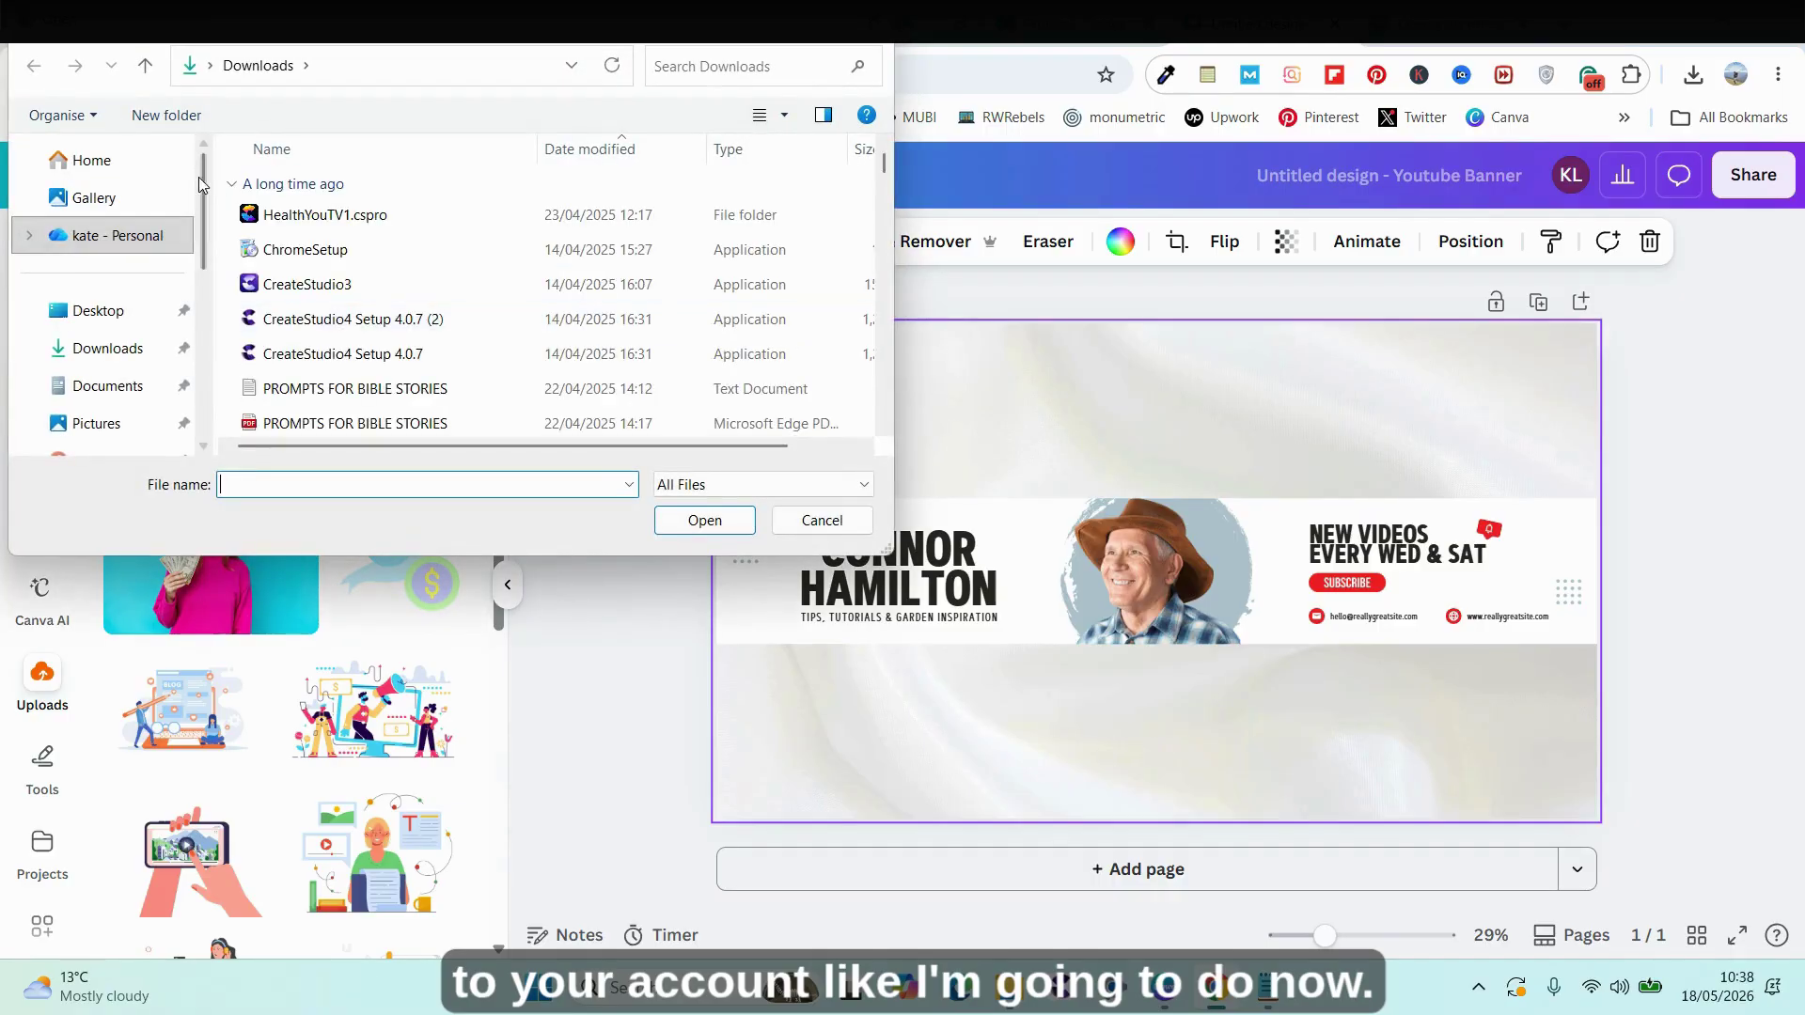
{"action": "left_click", "coordinate": [91, 159]}
{"action": "double_click", "coordinate": [572, 206]}
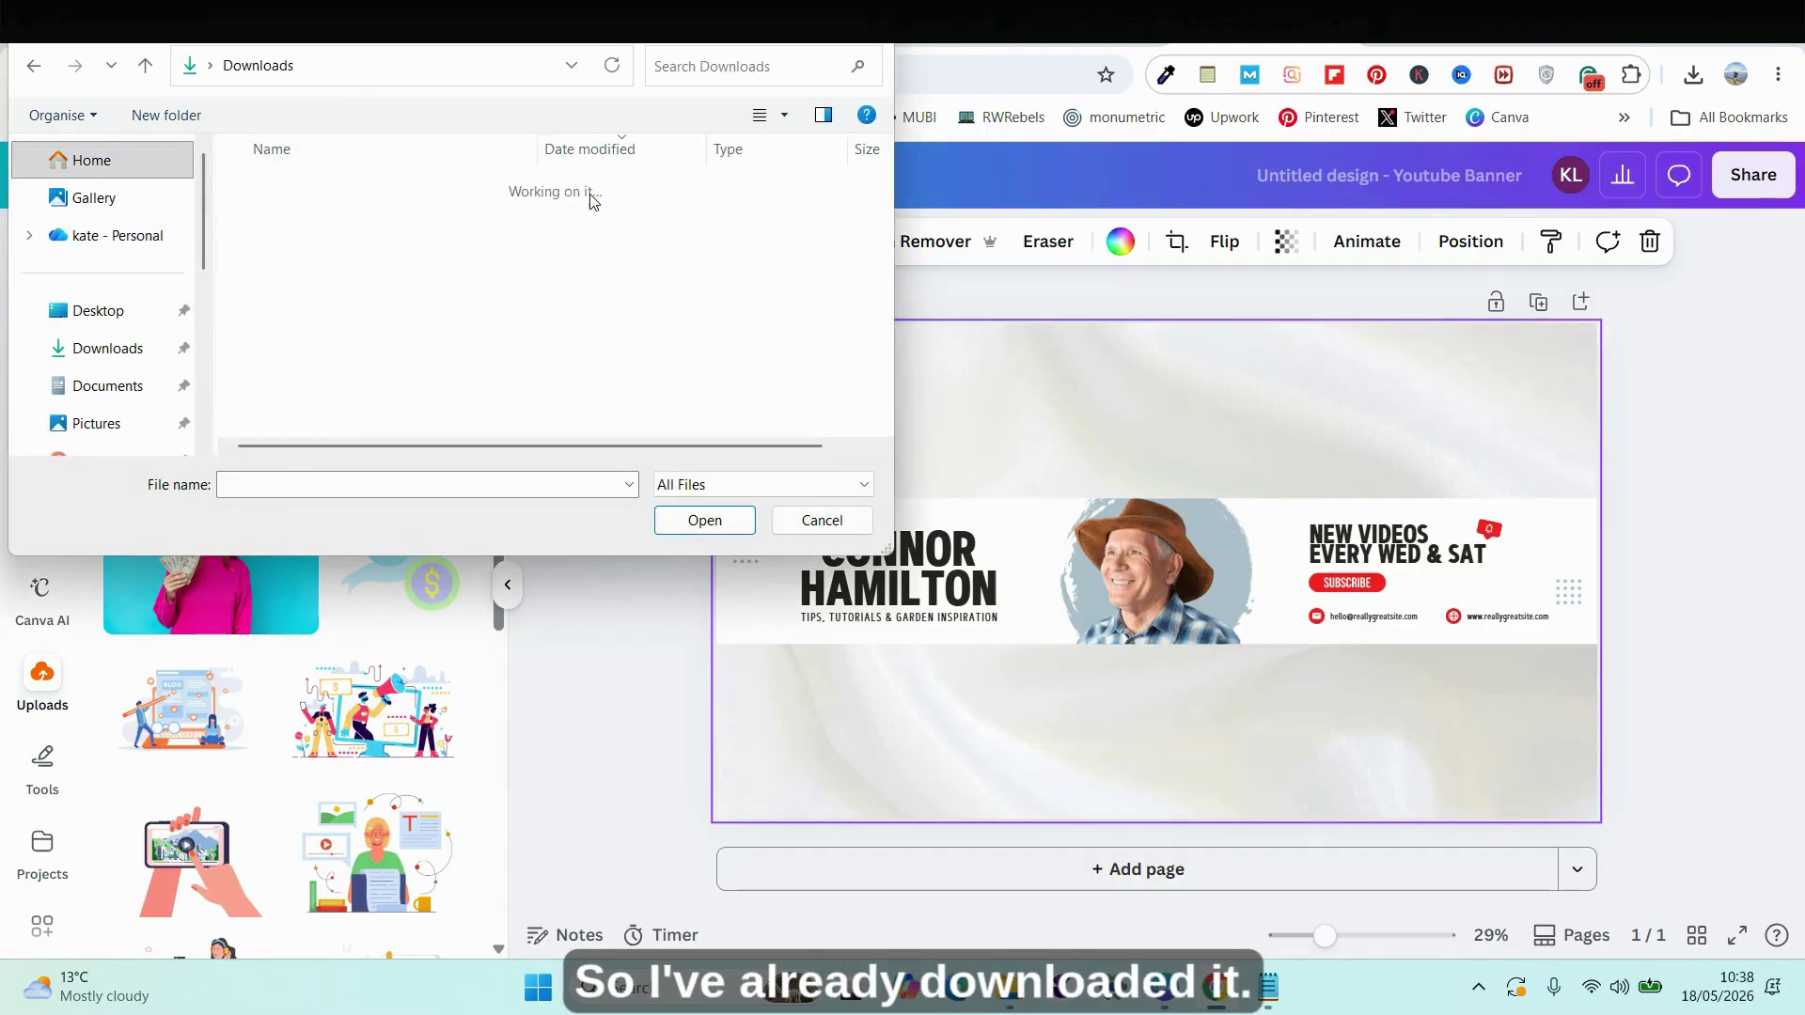
{"action": "left_click", "coordinate": [404, 214]}
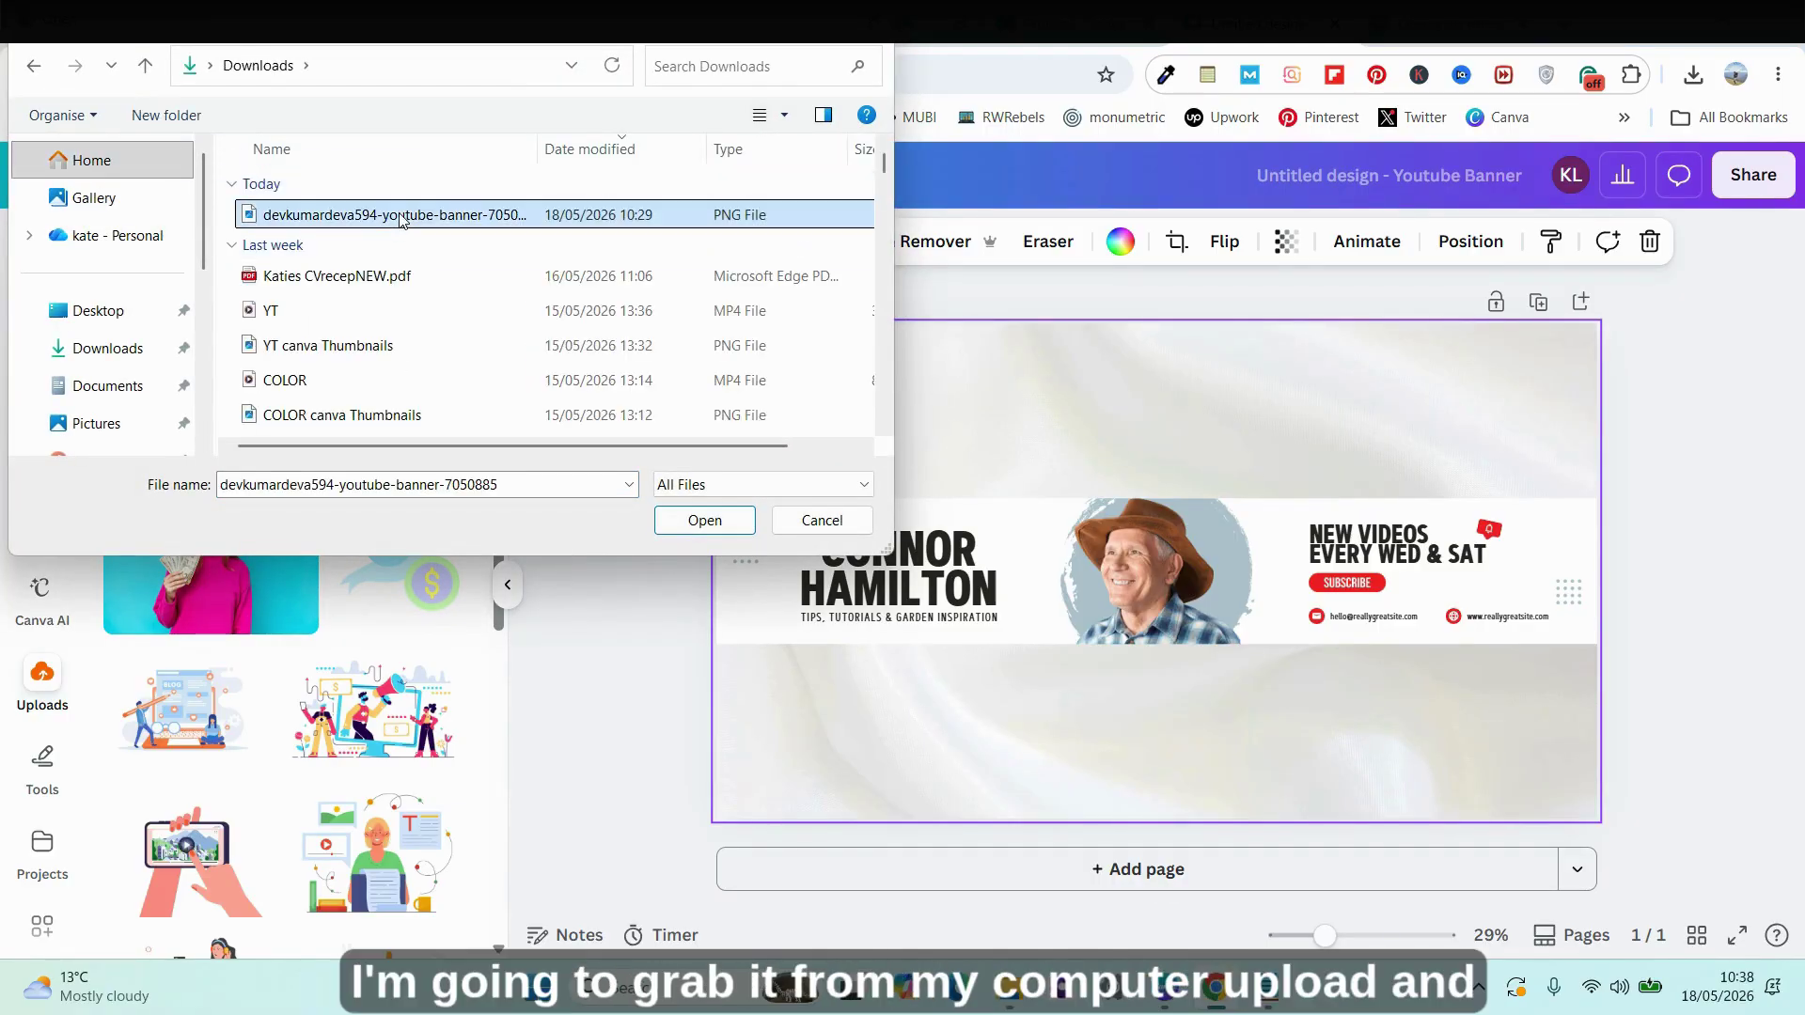
{"action": "left_click", "coordinate": [707, 521]}
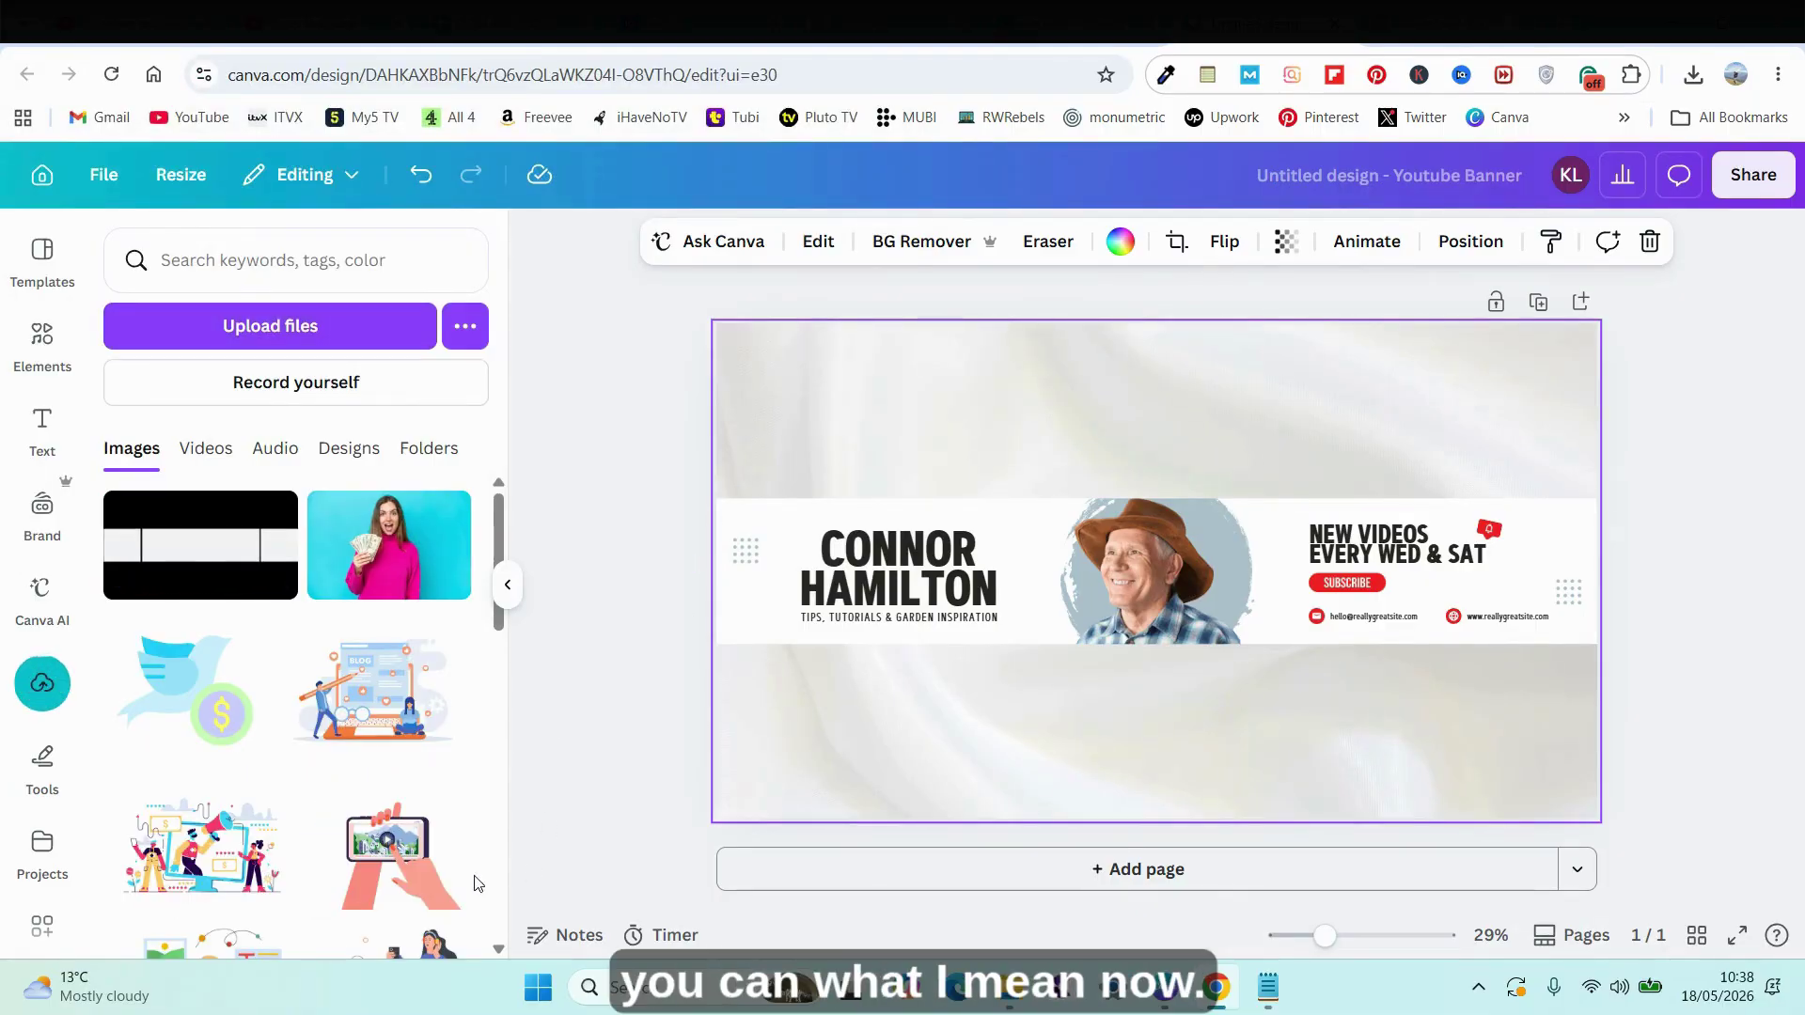
Step: Place the uploaded banner guide over the design, stretch it to cover the whole page, and delete it after checking the layout
{"action": "left_click", "coordinate": [215, 556]}
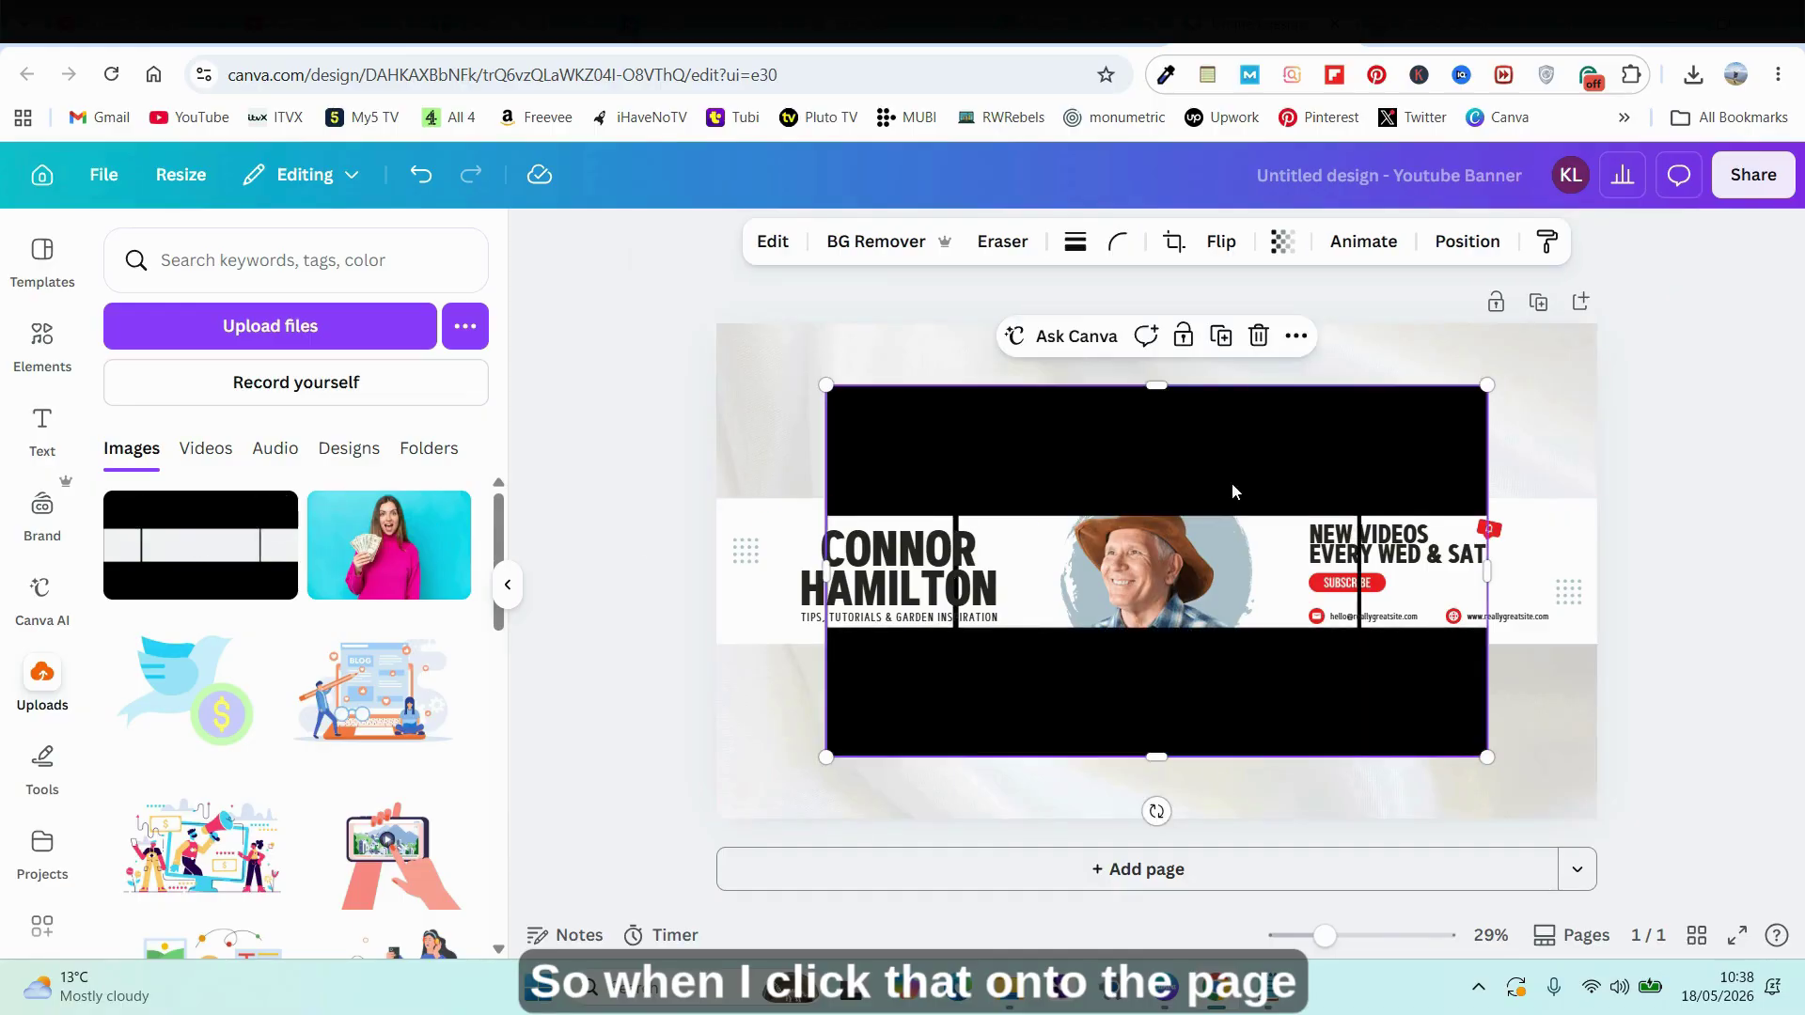
{"action": "left_click_drag", "start_coordinate": [1101, 471], "coordinate": [995, 523]}
{"action": "left_click_drag", "start_coordinate": [1378, 449], "coordinate": [1616, 356]}
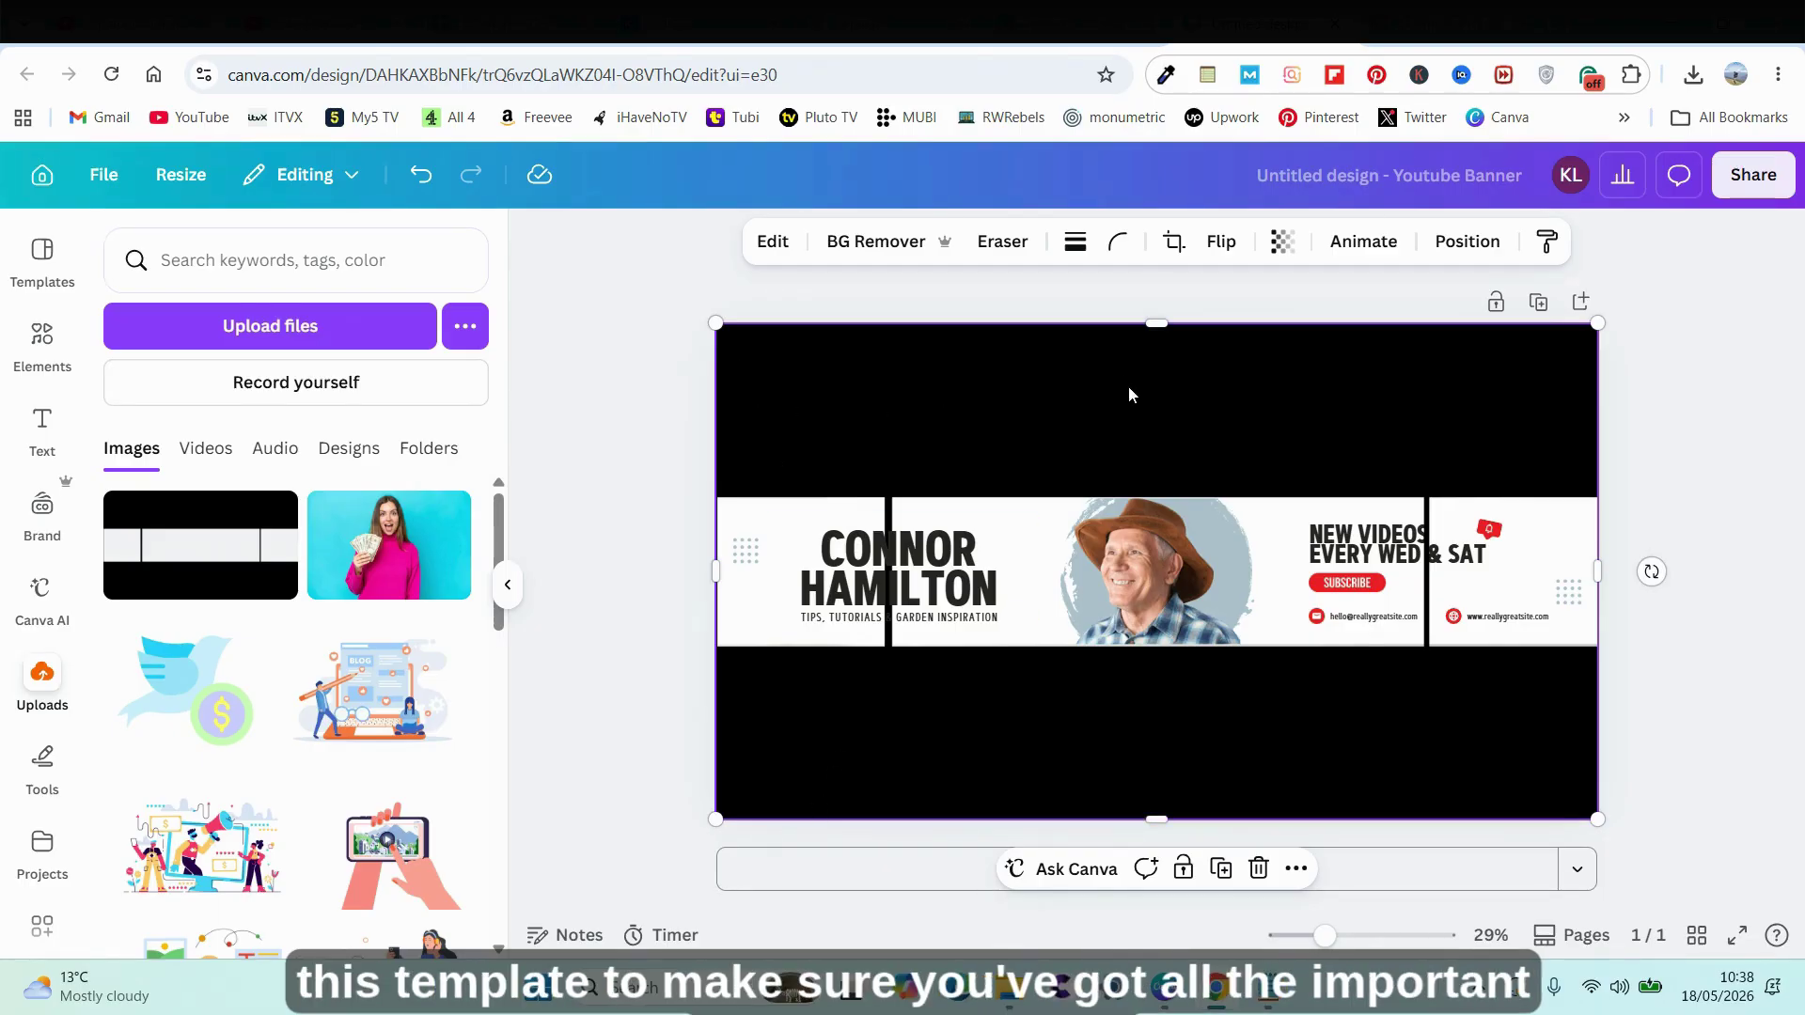
{"action": "key", "text": "Delete"}
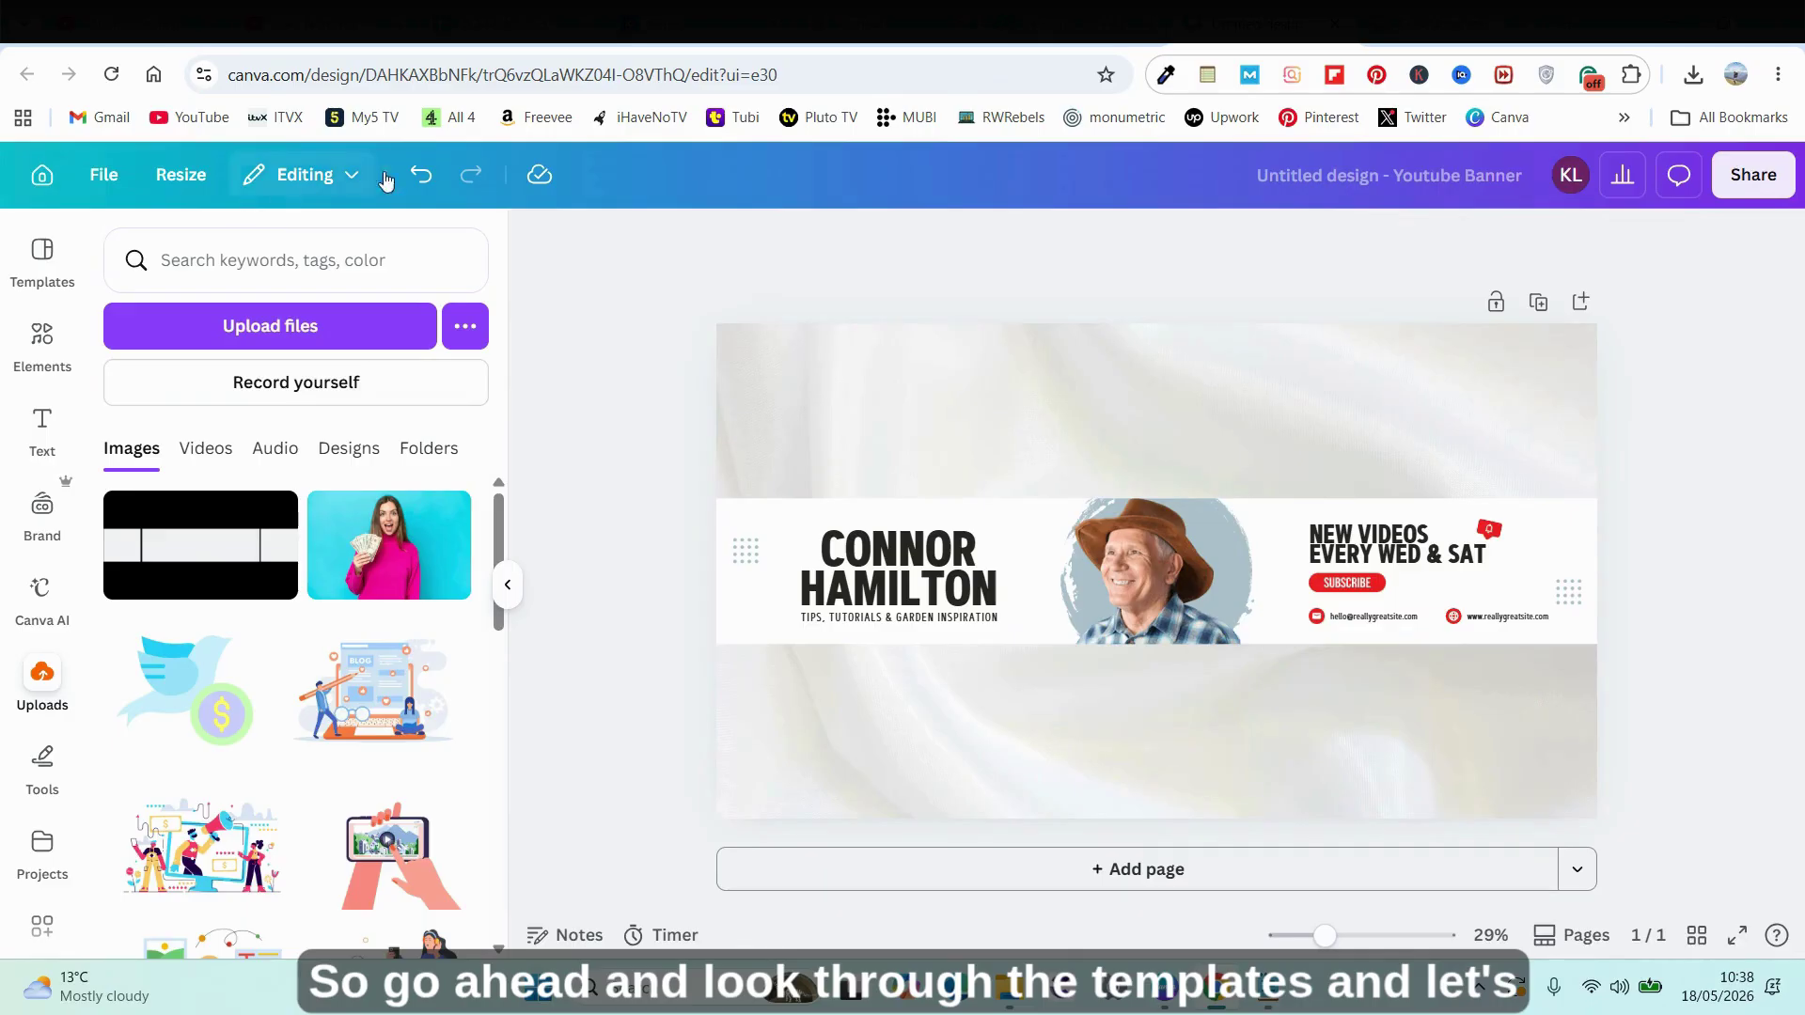
Step: Undo the guide overlay edits and the gardener template to return to a blank page
{"action": "left_click", "coordinate": [435, 186]}
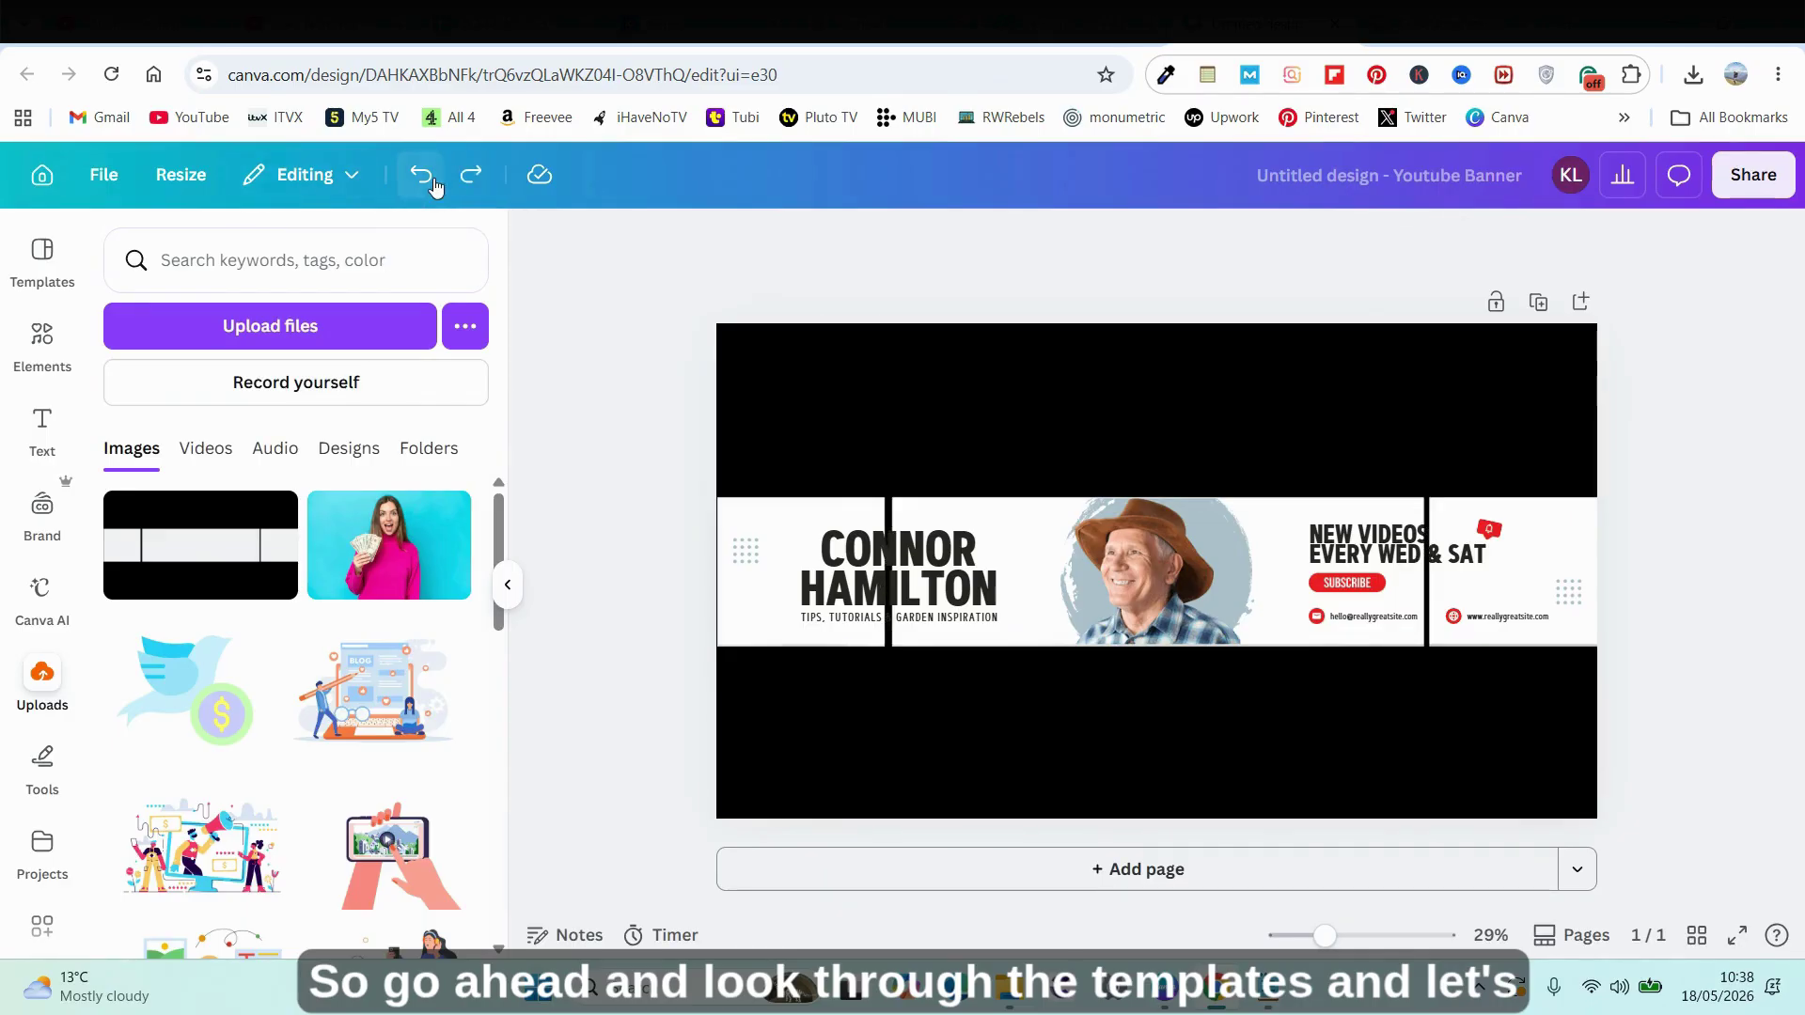
{"action": "left_click", "coordinate": [436, 186]}
{"action": "left_click", "coordinate": [435, 186]}
{"action": "left_click", "coordinate": [424, 177]}
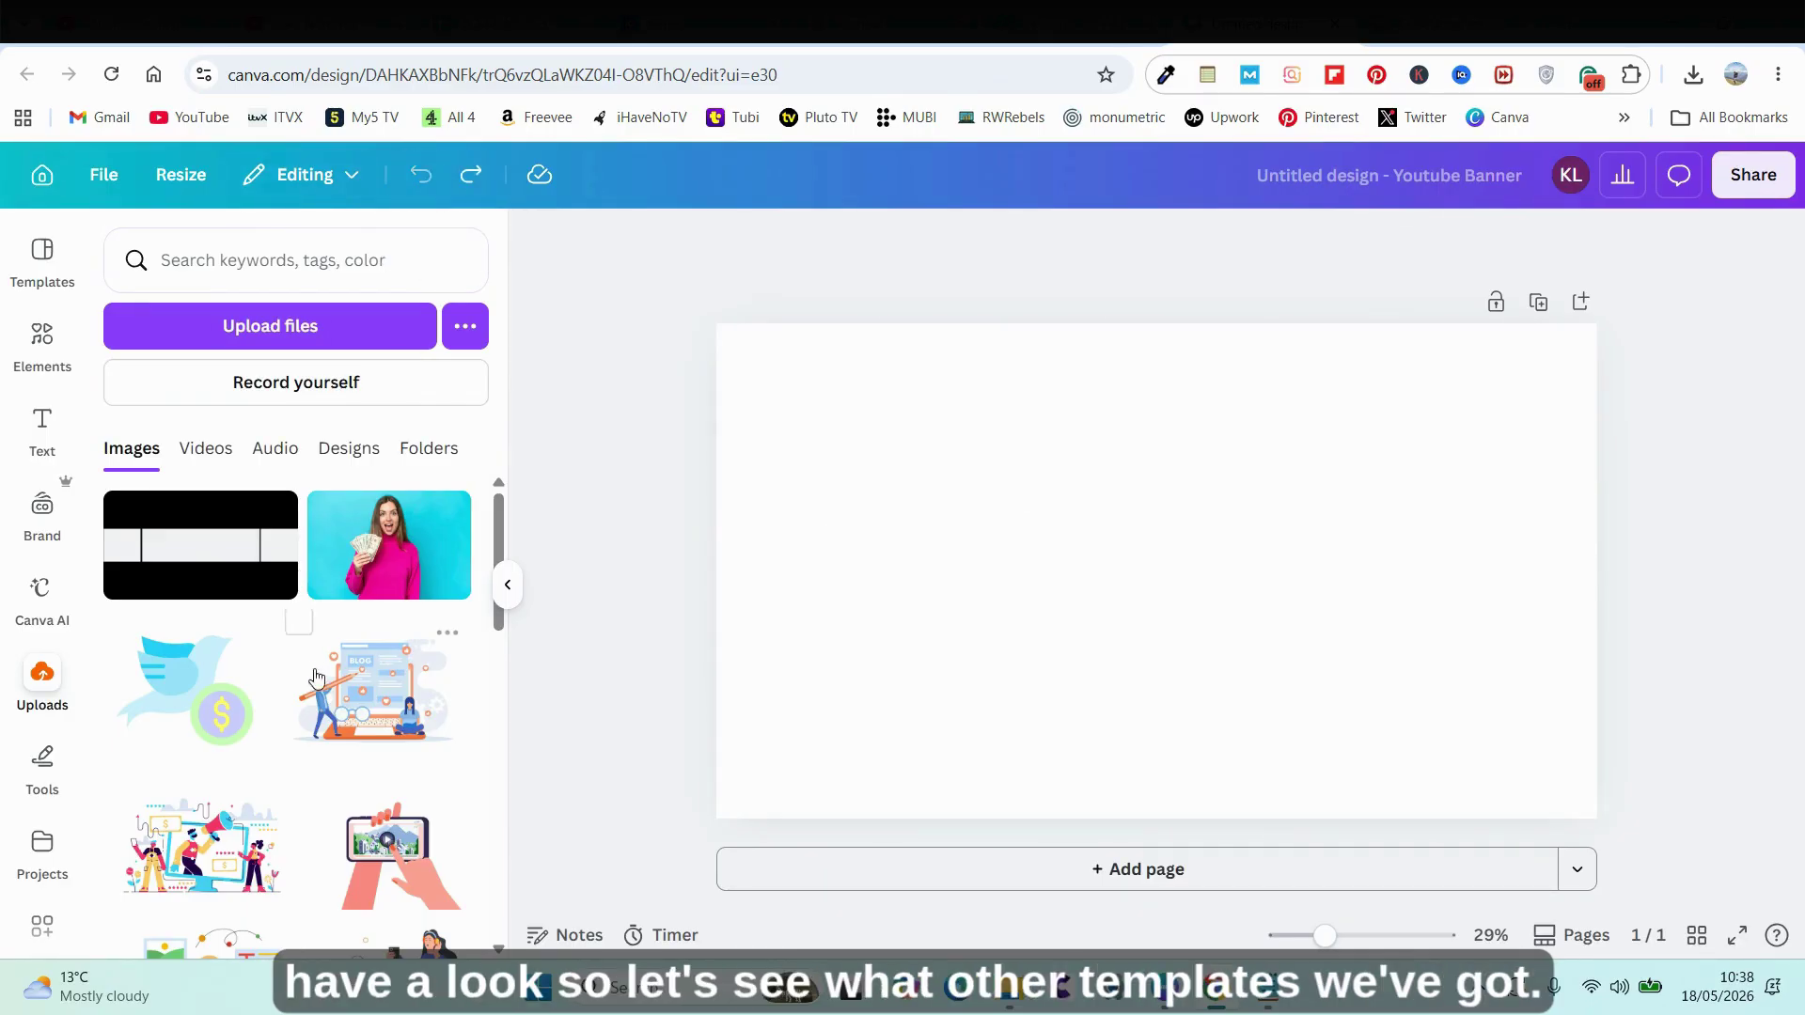
Step: Apply the Blue Minimalist Podcast Youtube Banner template from the similar banner templates
{"action": "left_click", "coordinate": [42, 250]}
{"action": "scroll", "coordinate": [260, 516], "scroll_direction": "down", "scroll_amount": 5}
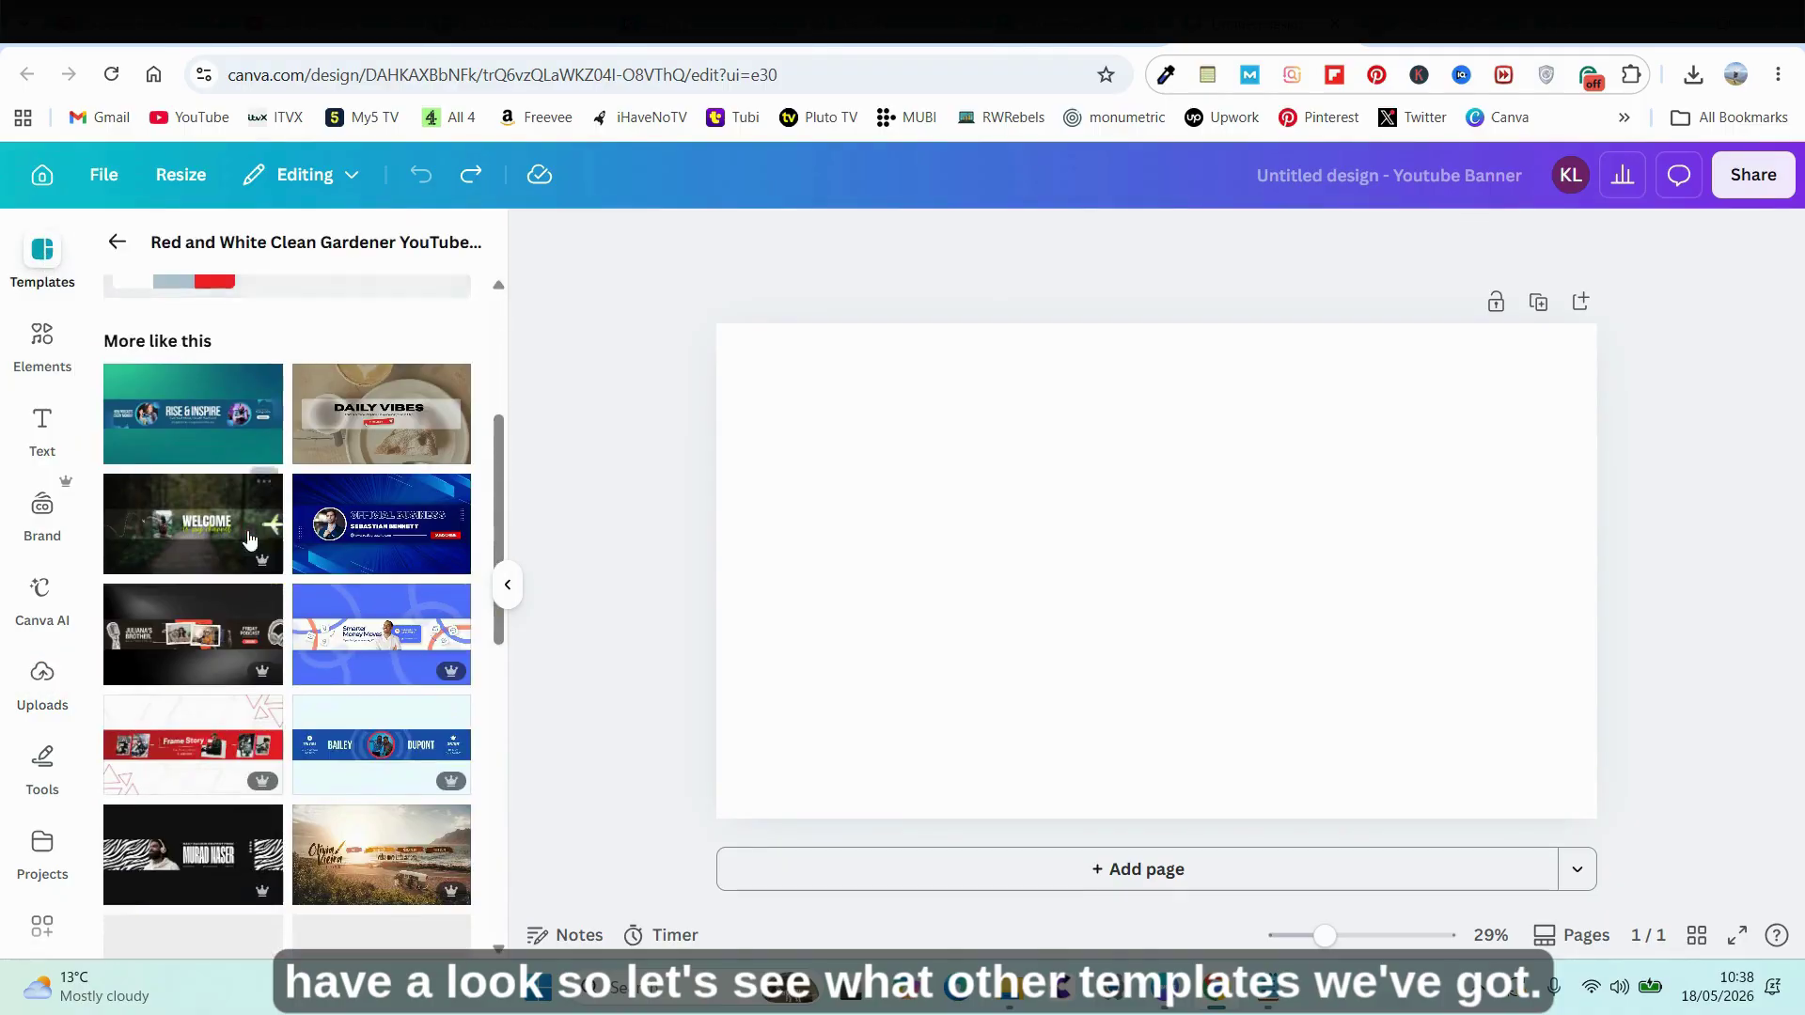
{"action": "left_click", "coordinate": [344, 609]}
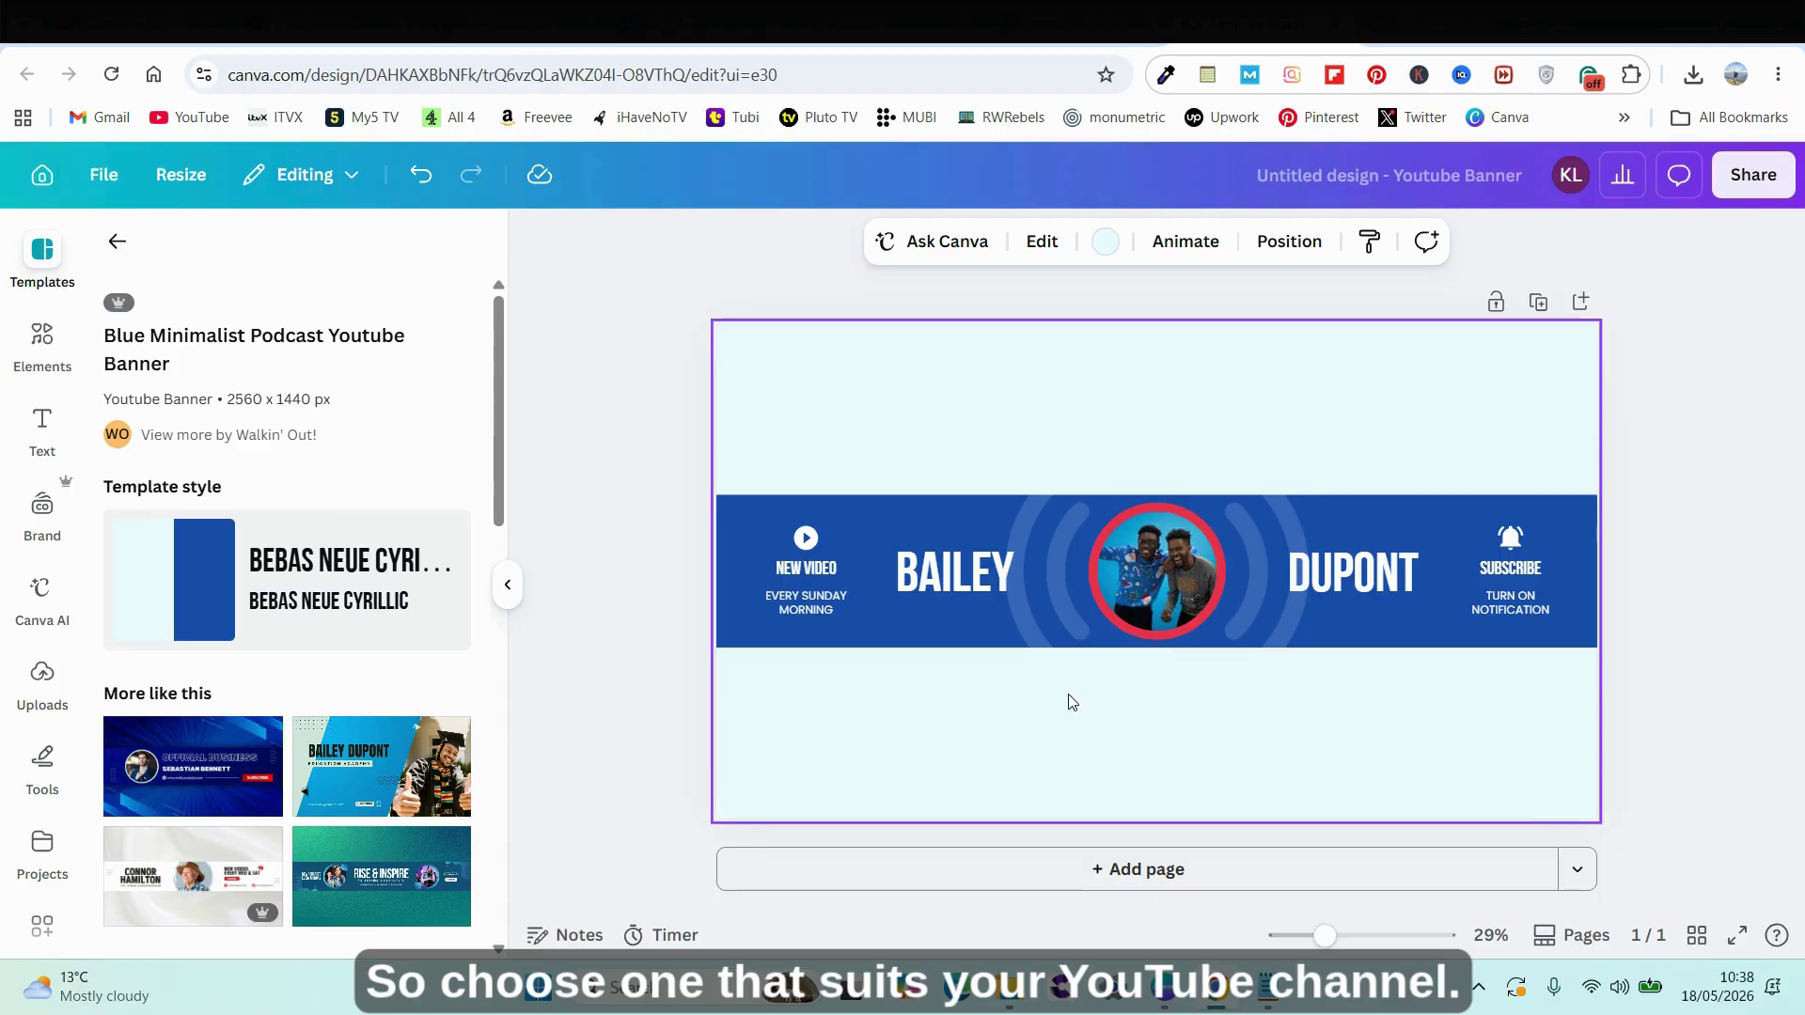
Step: Replace the large heading to the left of the banner photo with "TECH GUIDE"
{"action": "double_click", "coordinate": [1013, 582]}
{"action": "left_click", "coordinate": [1016, 583]}
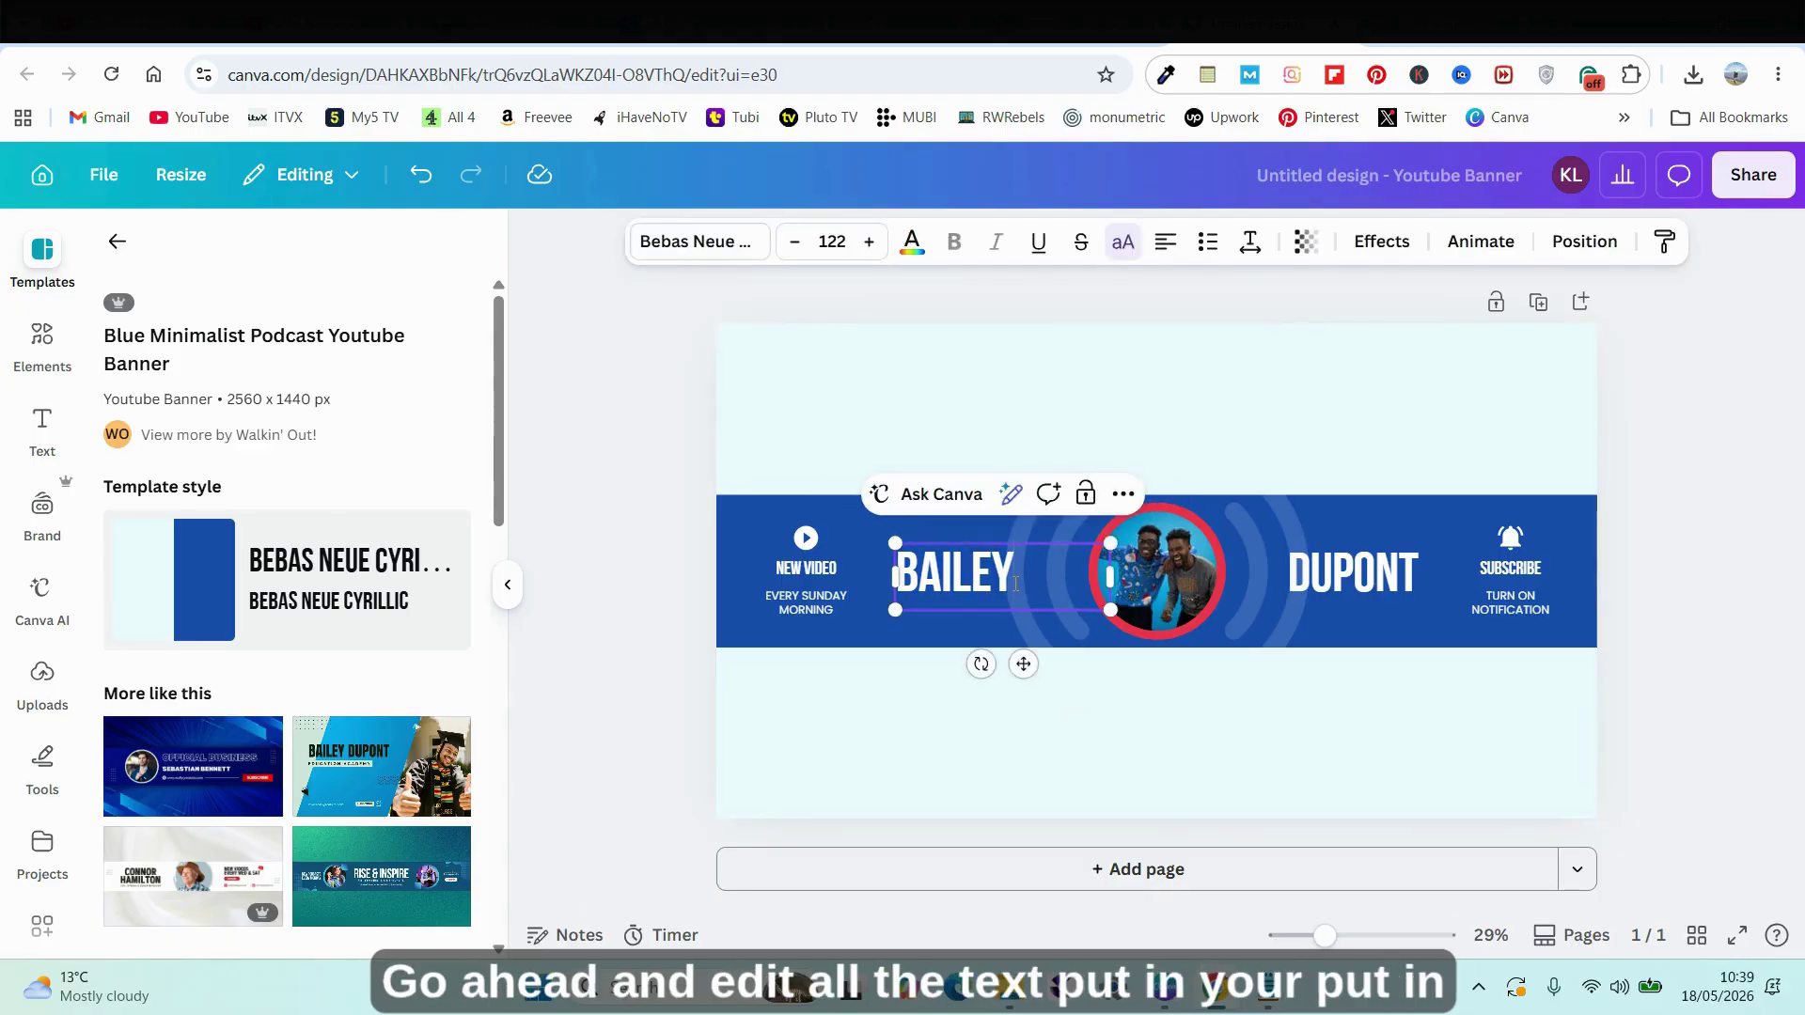
{"action": "key", "text": "BackSpace"}
{"action": "key", "text": "BackSpace"}
{"action": "key", "text": "BackSpace"}
{"action": "key", "text": "BackSpace"}
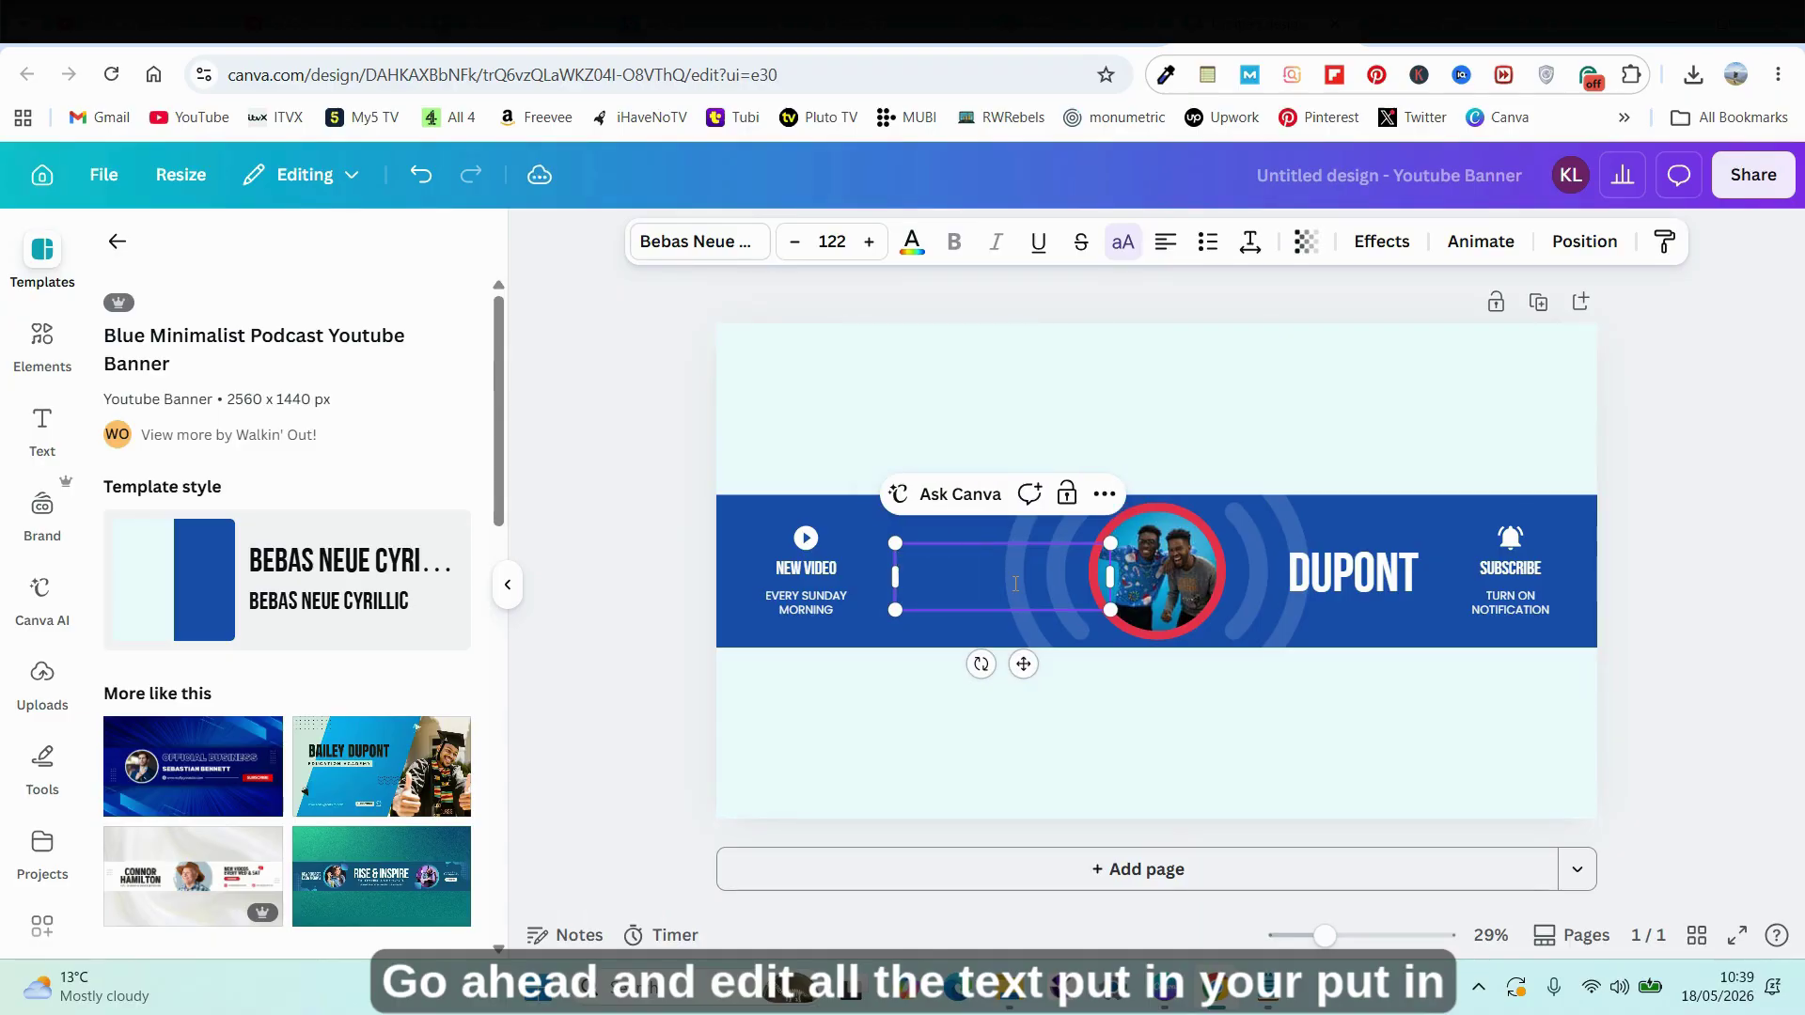
{"action": "type", "text": "TEC"}
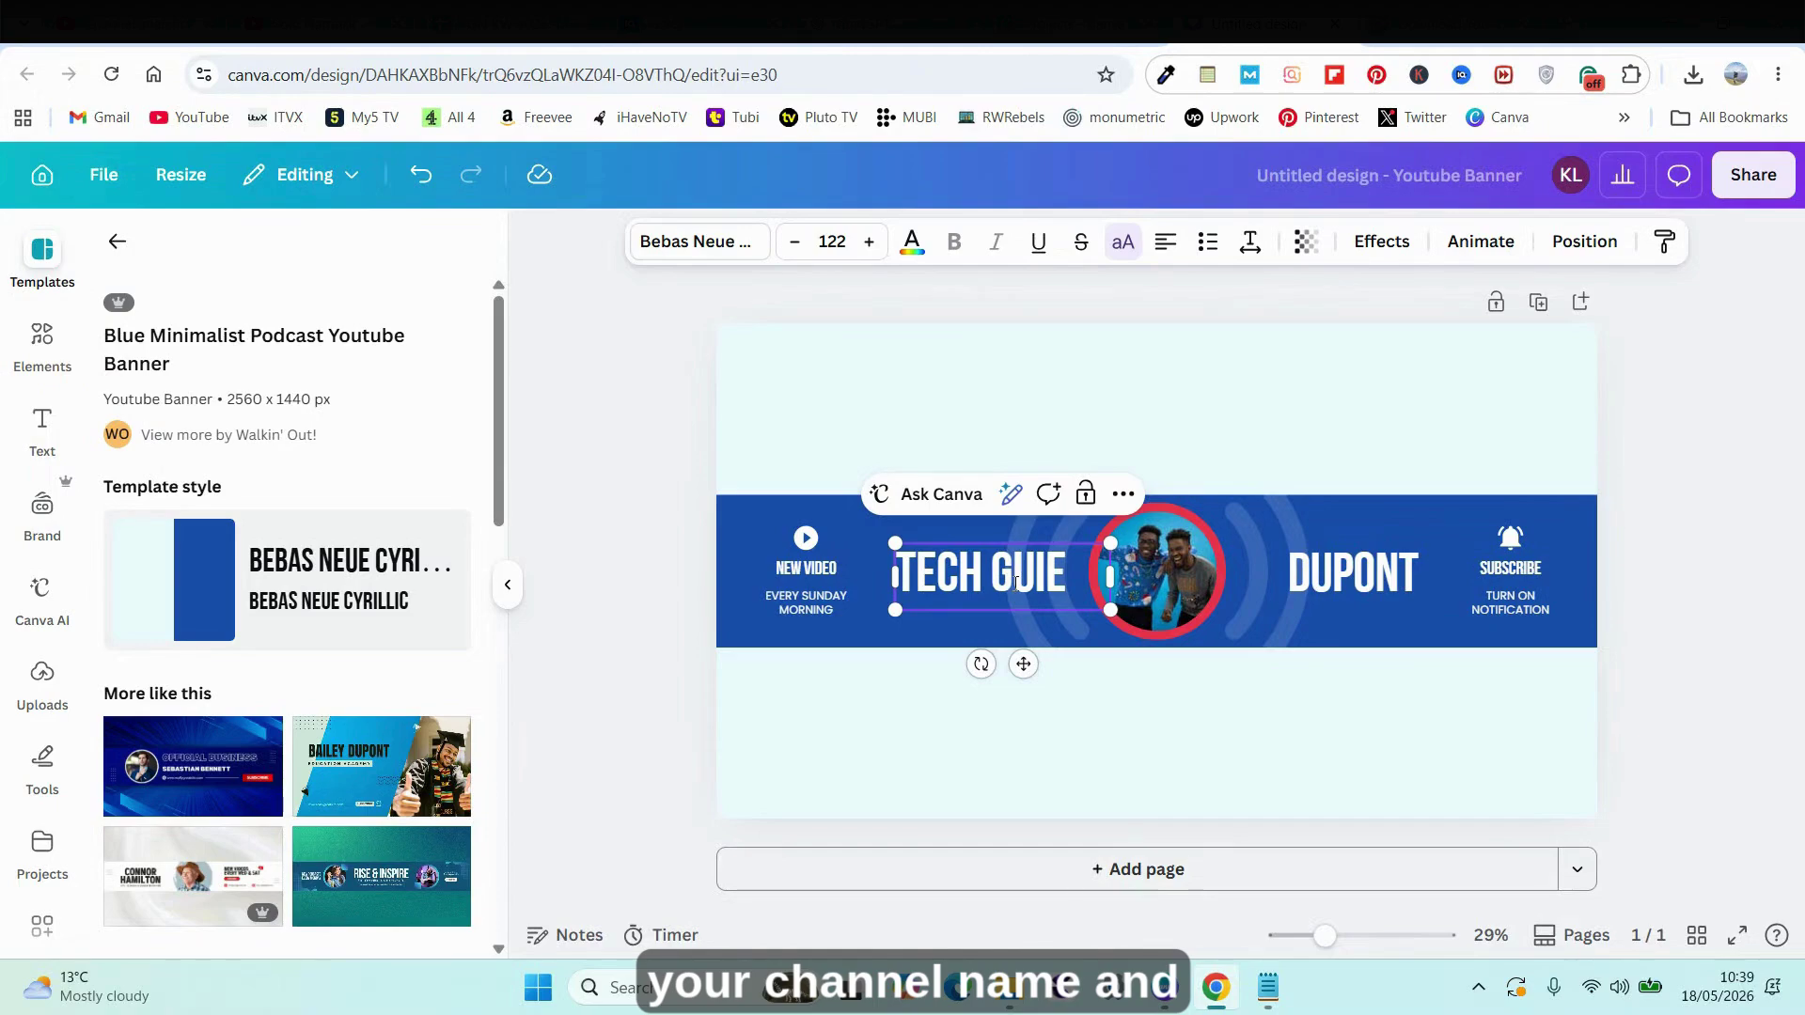
{"action": "type", "text": "H GUIDE"}
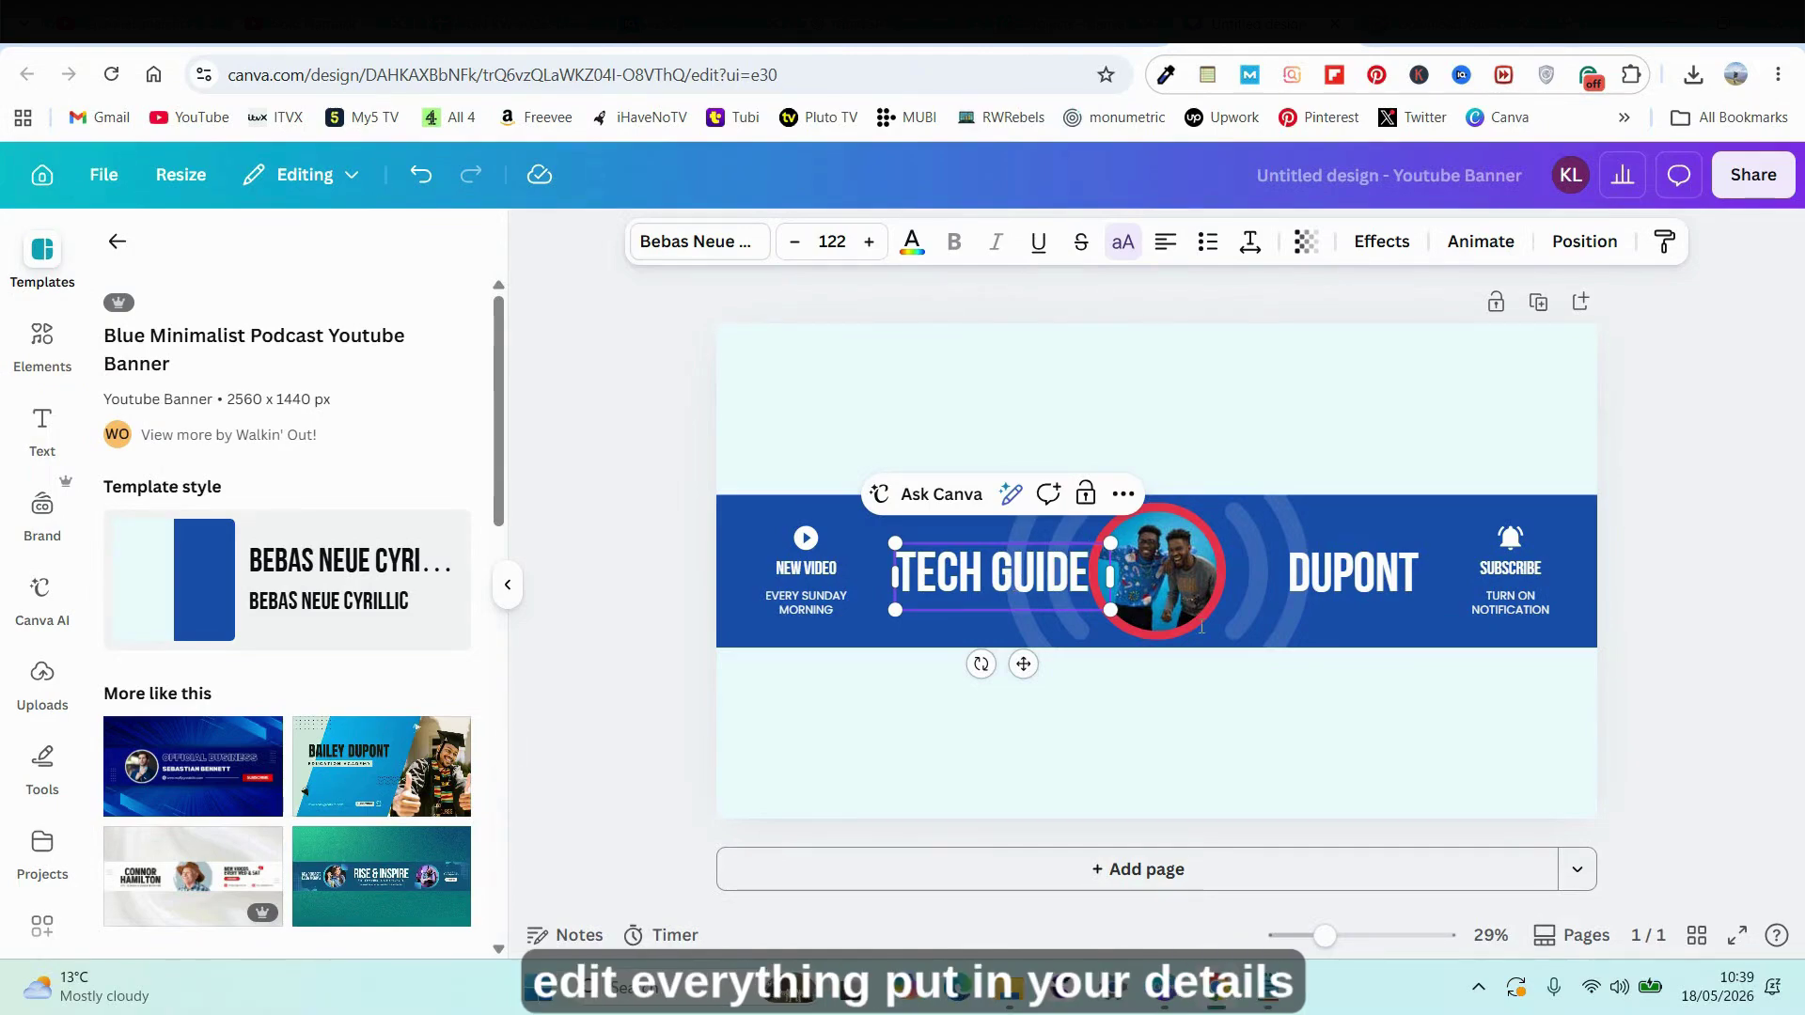
Step: Replace the large heading to the right of the banner photo with "NINJAS"
{"action": "left_click", "coordinate": [1415, 578]}
{"action": "double_click", "coordinate": [1415, 583]}
{"action": "key", "text": "BackSpace"}
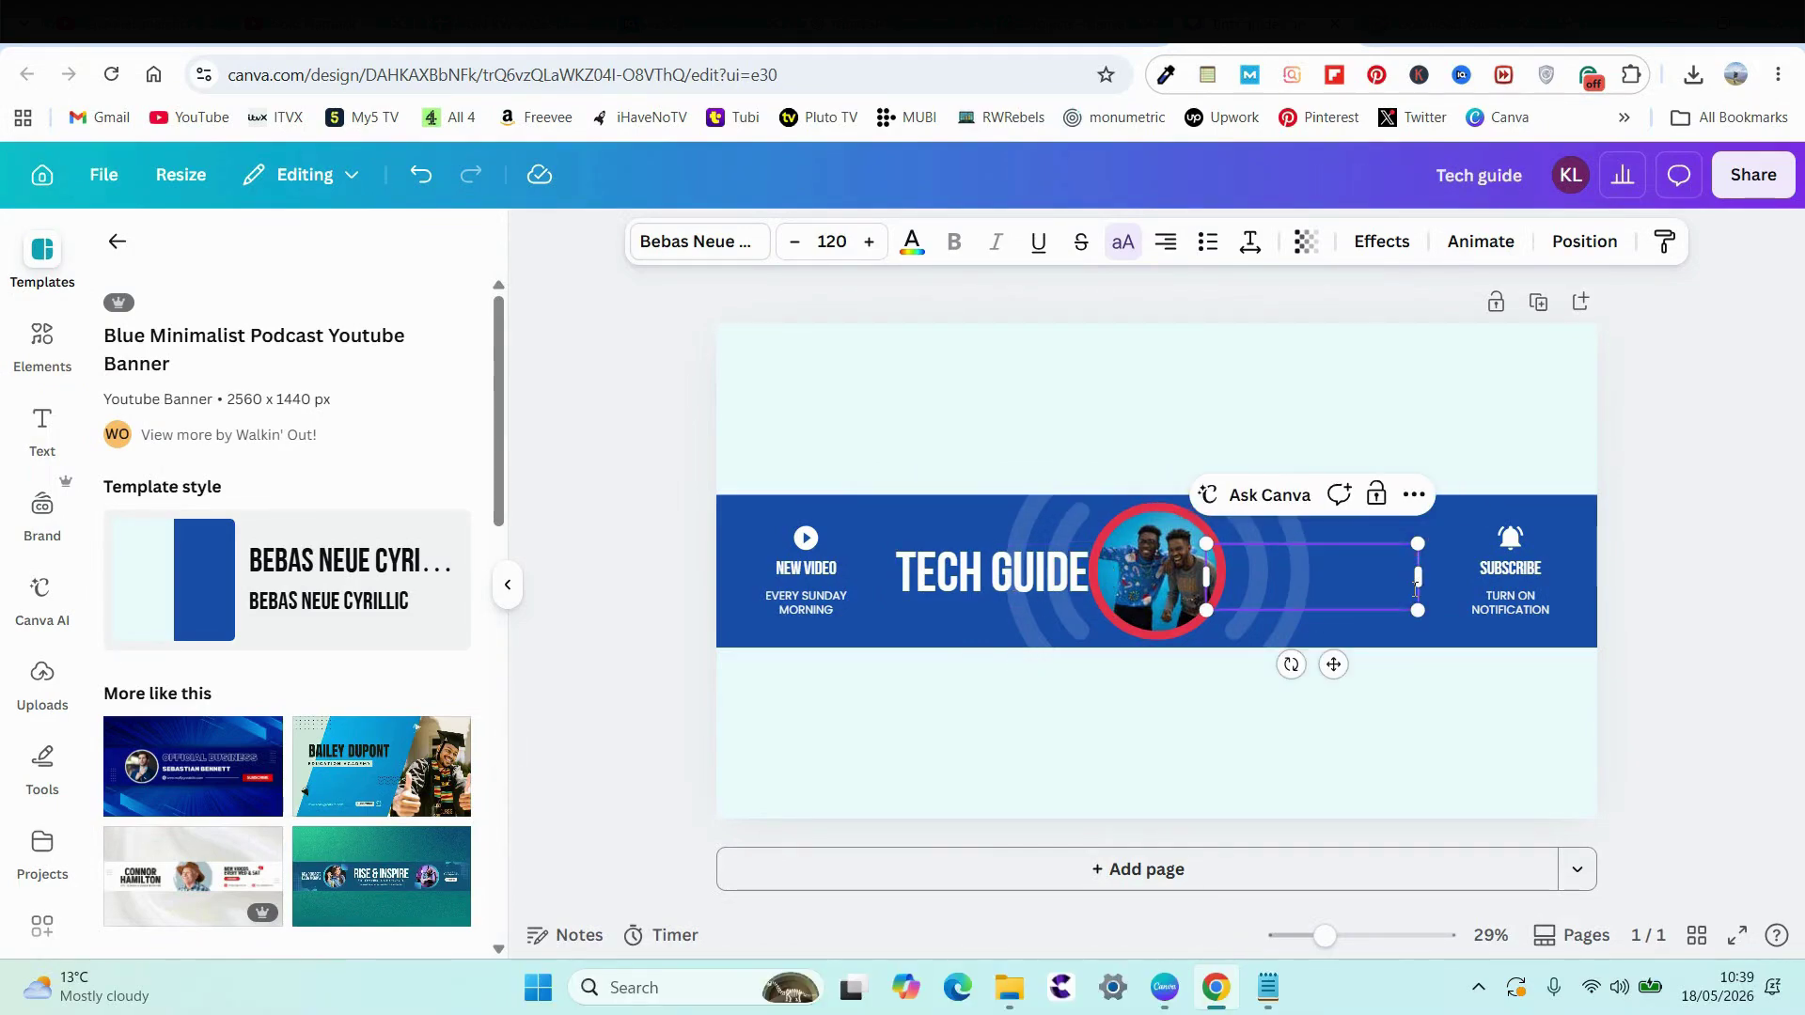
{"action": "type", "text": "NINJAS"}
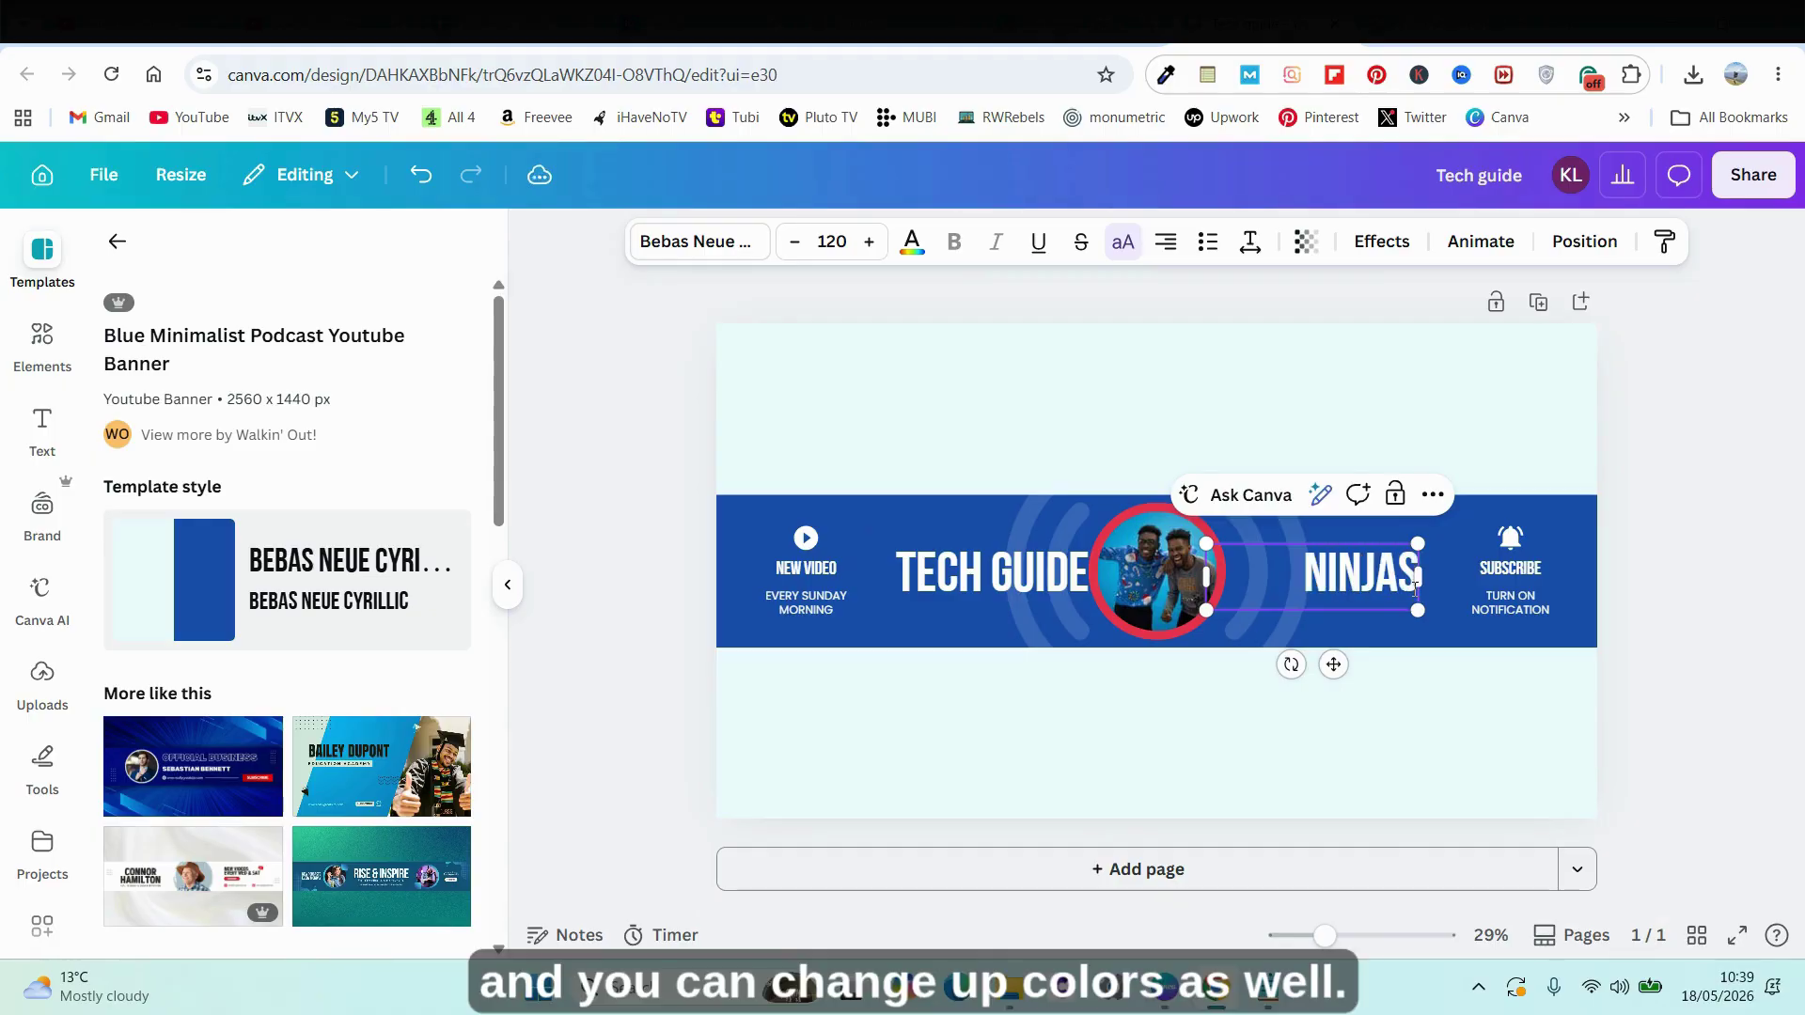
Step: Recolor the blue banner strip, trying the brand kit's lime green and settling on the violet default solid color
{"action": "left_click", "coordinate": [770, 510]}
{"action": "left_click", "coordinate": [771, 510]}
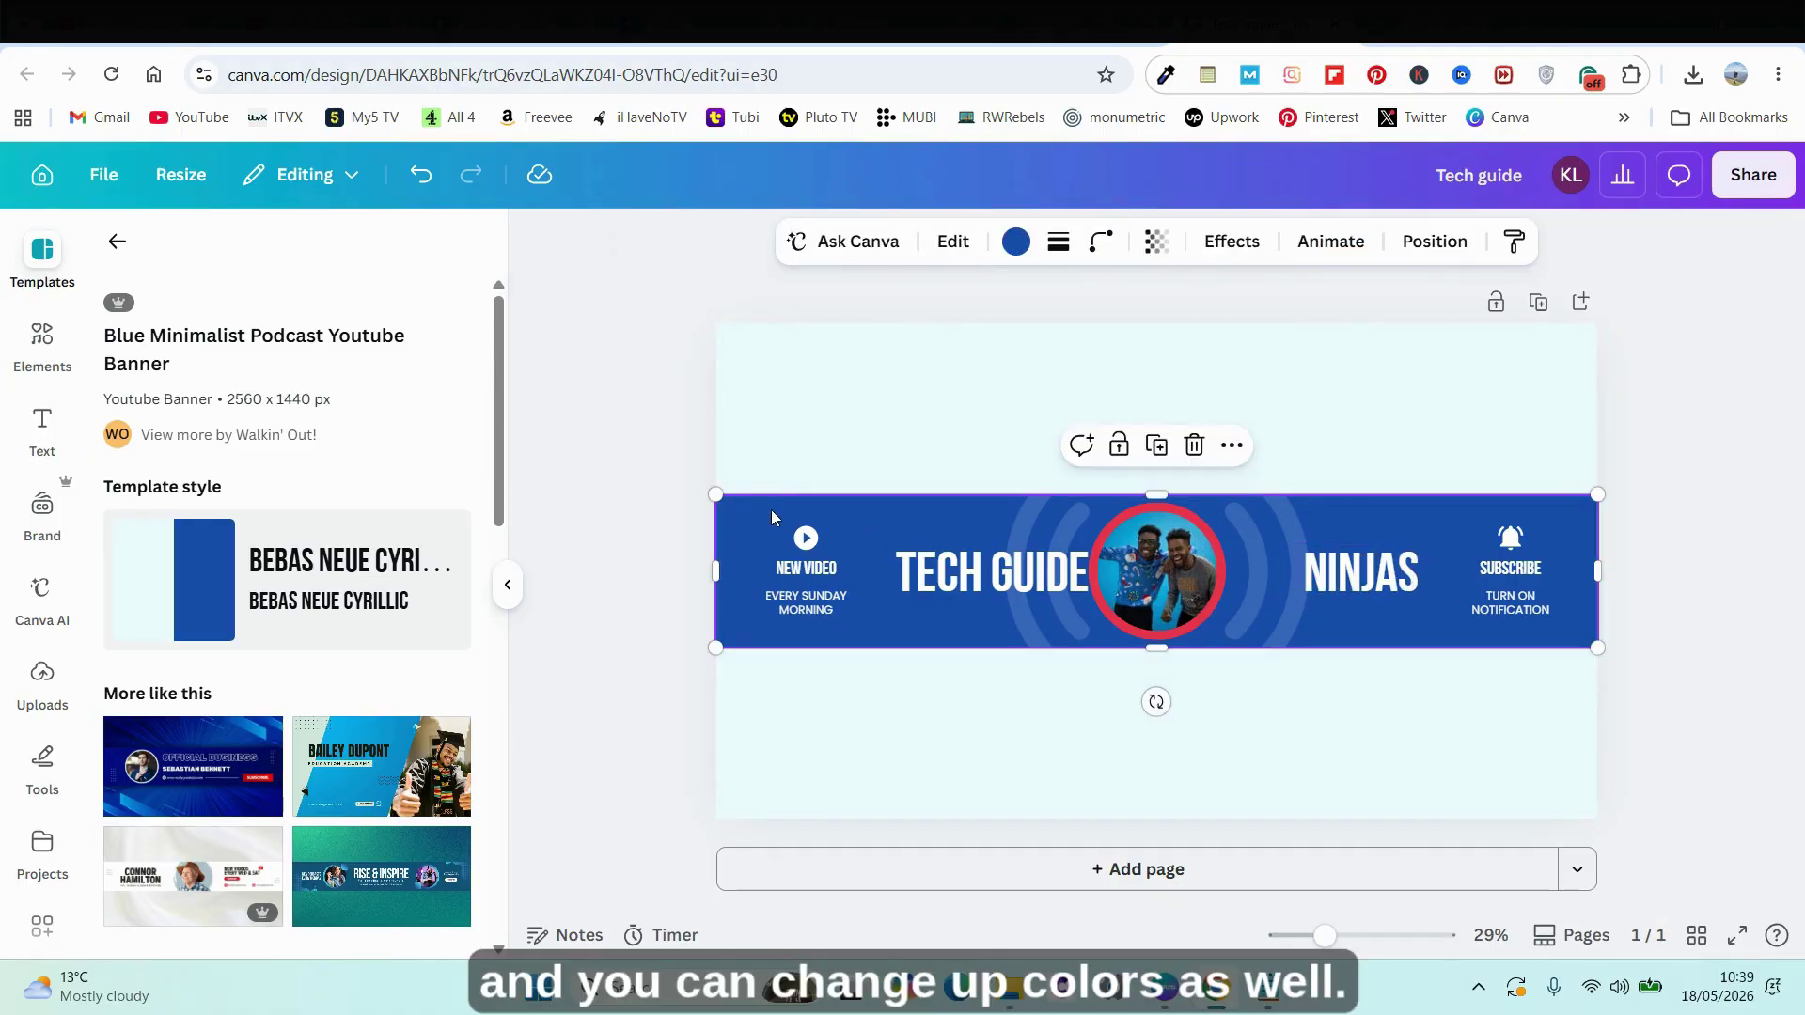
{"action": "left_click", "coordinate": [1019, 245]}
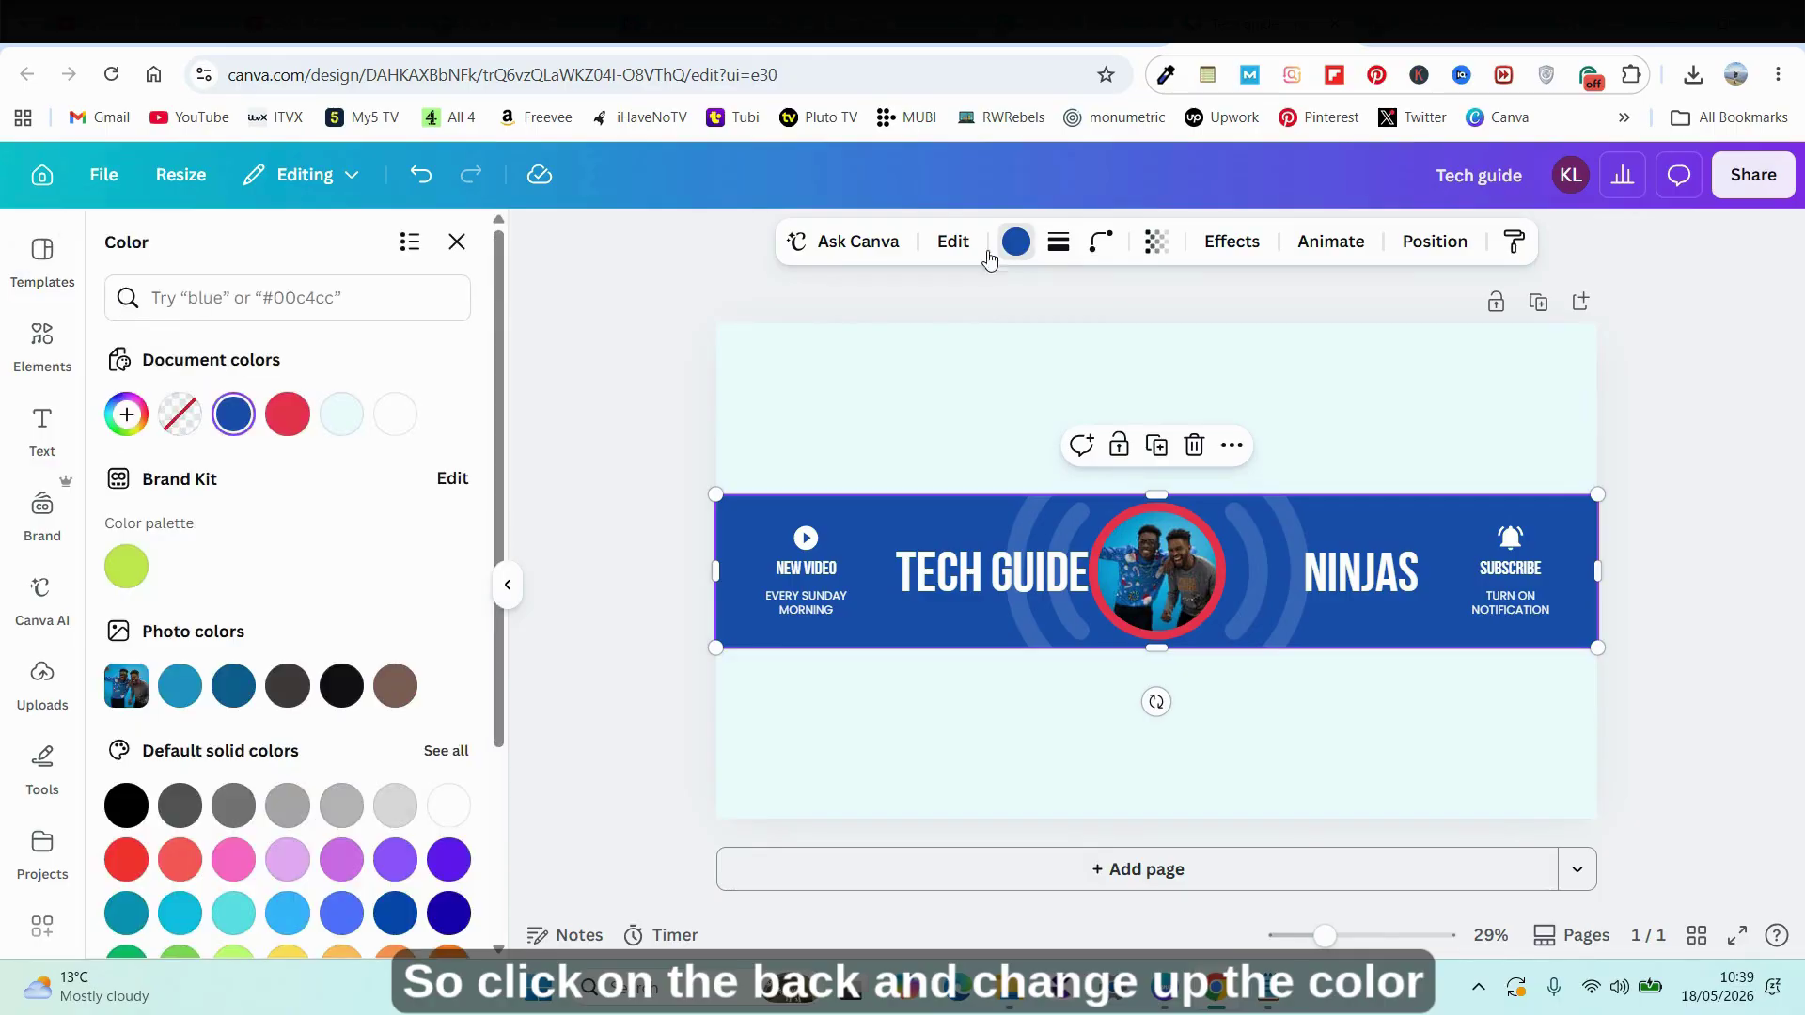
{"action": "scroll", "coordinate": [324, 627], "scroll_direction": "down", "scroll_amount": 2}
{"action": "left_click", "coordinate": [127, 451]}
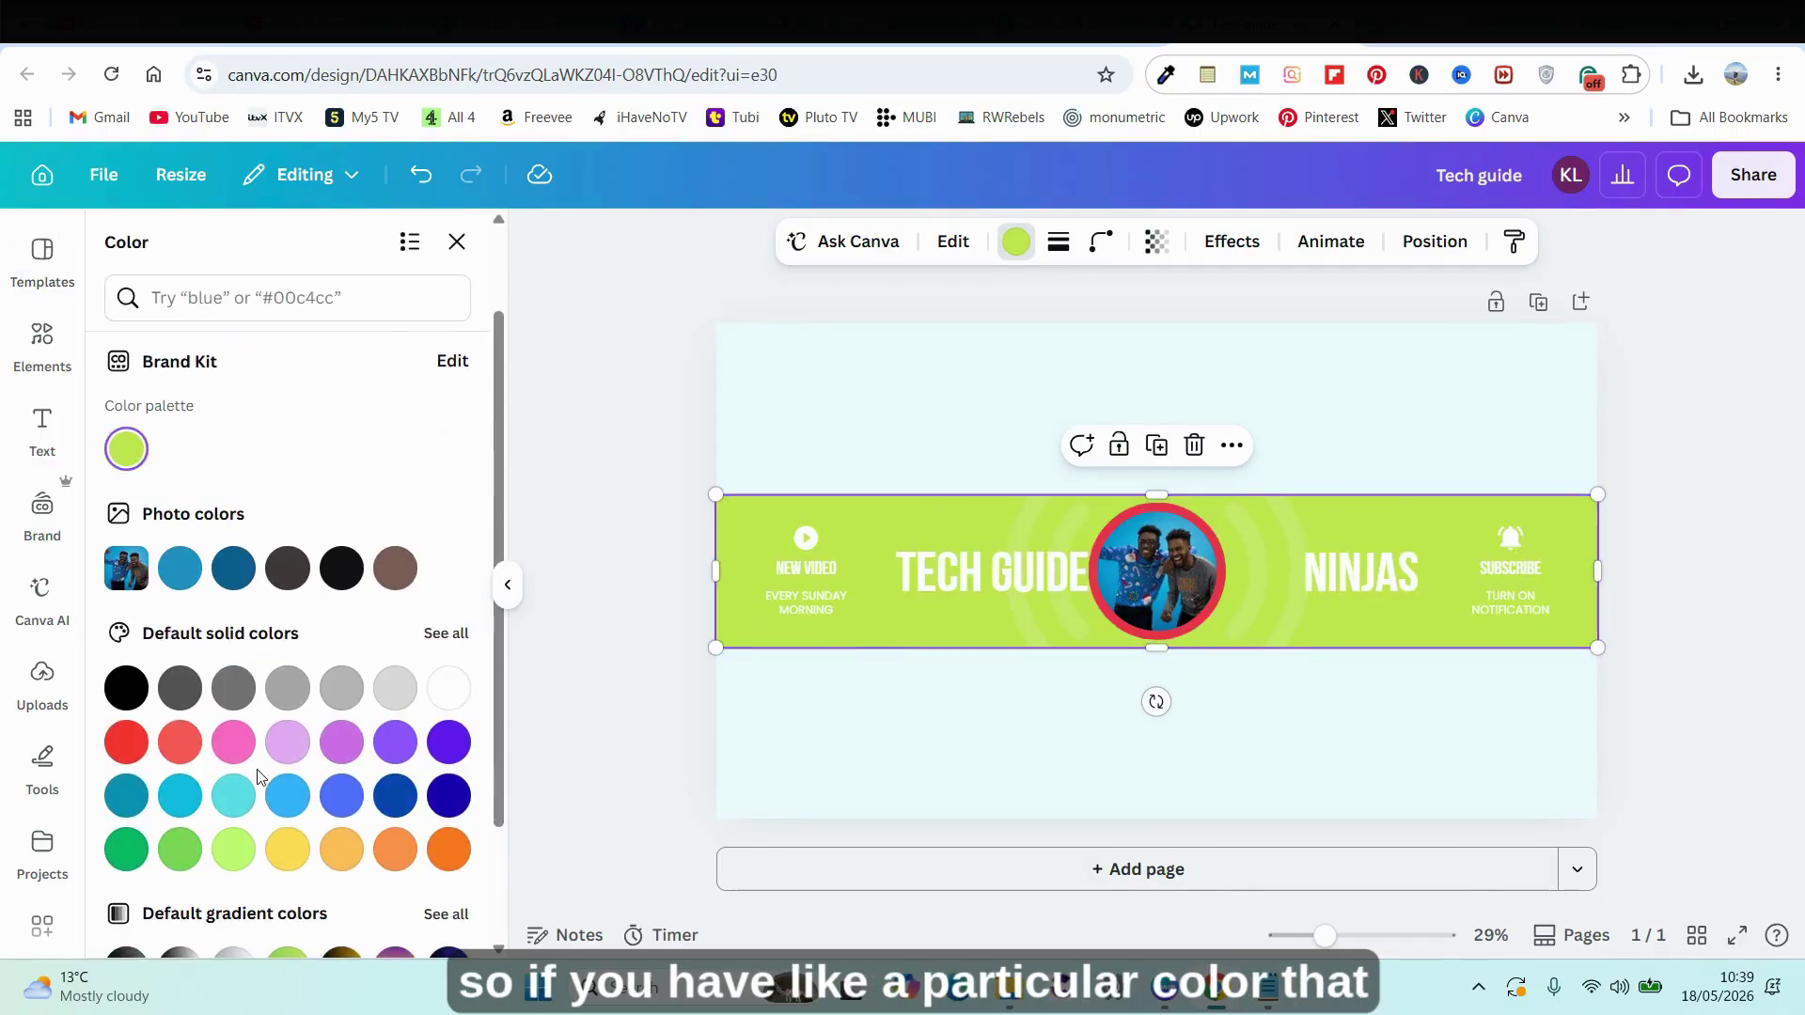
{"action": "left_click", "coordinate": [449, 742]}
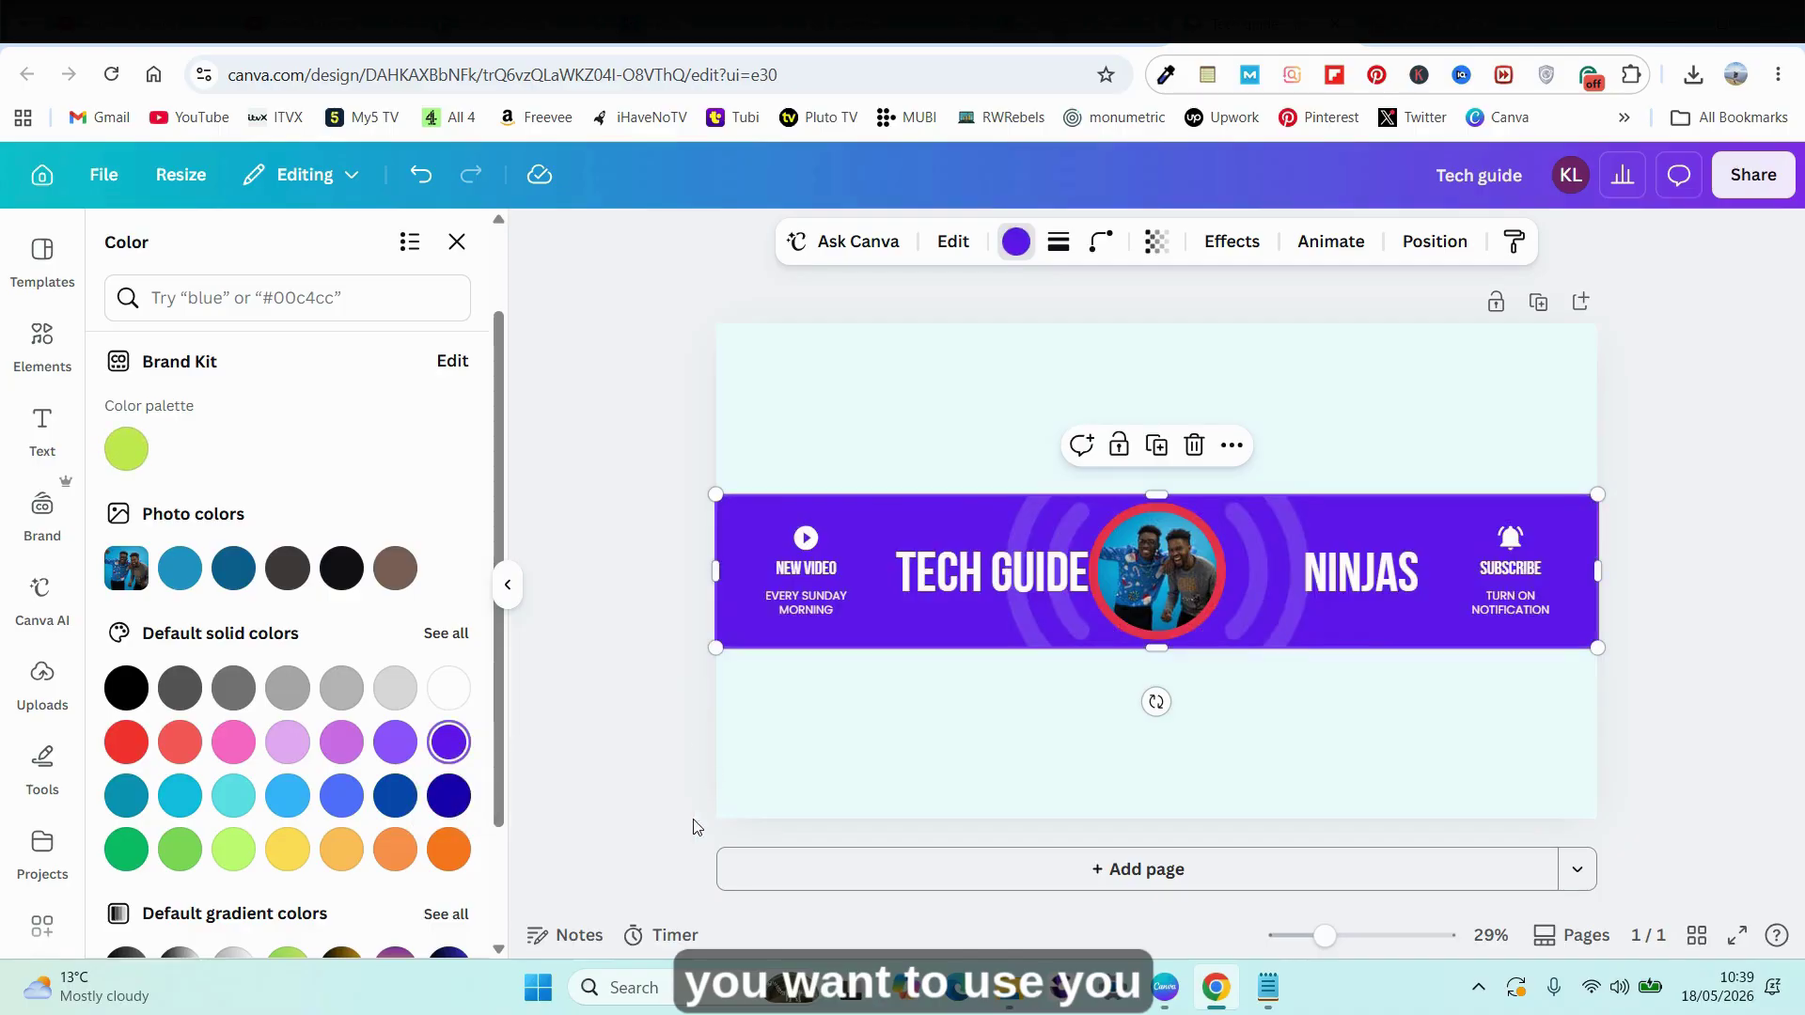
Step: Move the "TECH GUIDE" heading slightly left so that it clears the circular photo
{"action": "left_click", "coordinate": [1168, 573]}
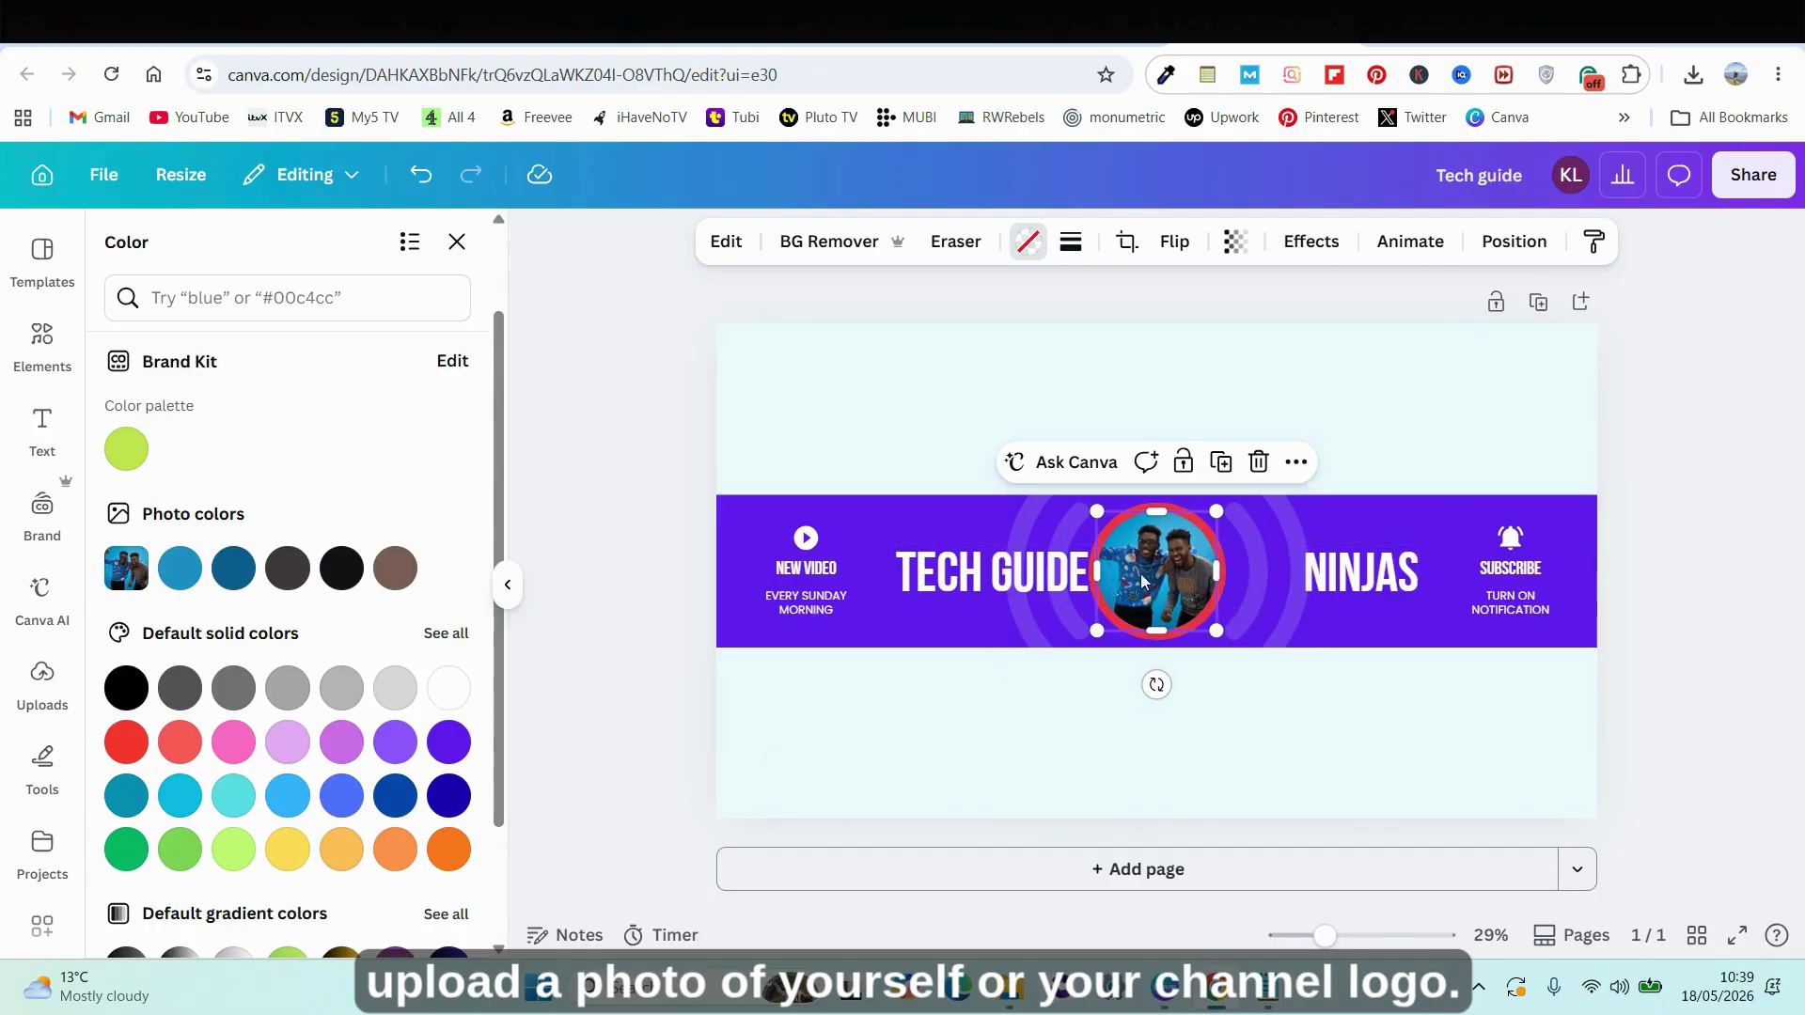
{"action": "left_click", "coordinate": [1053, 579]}
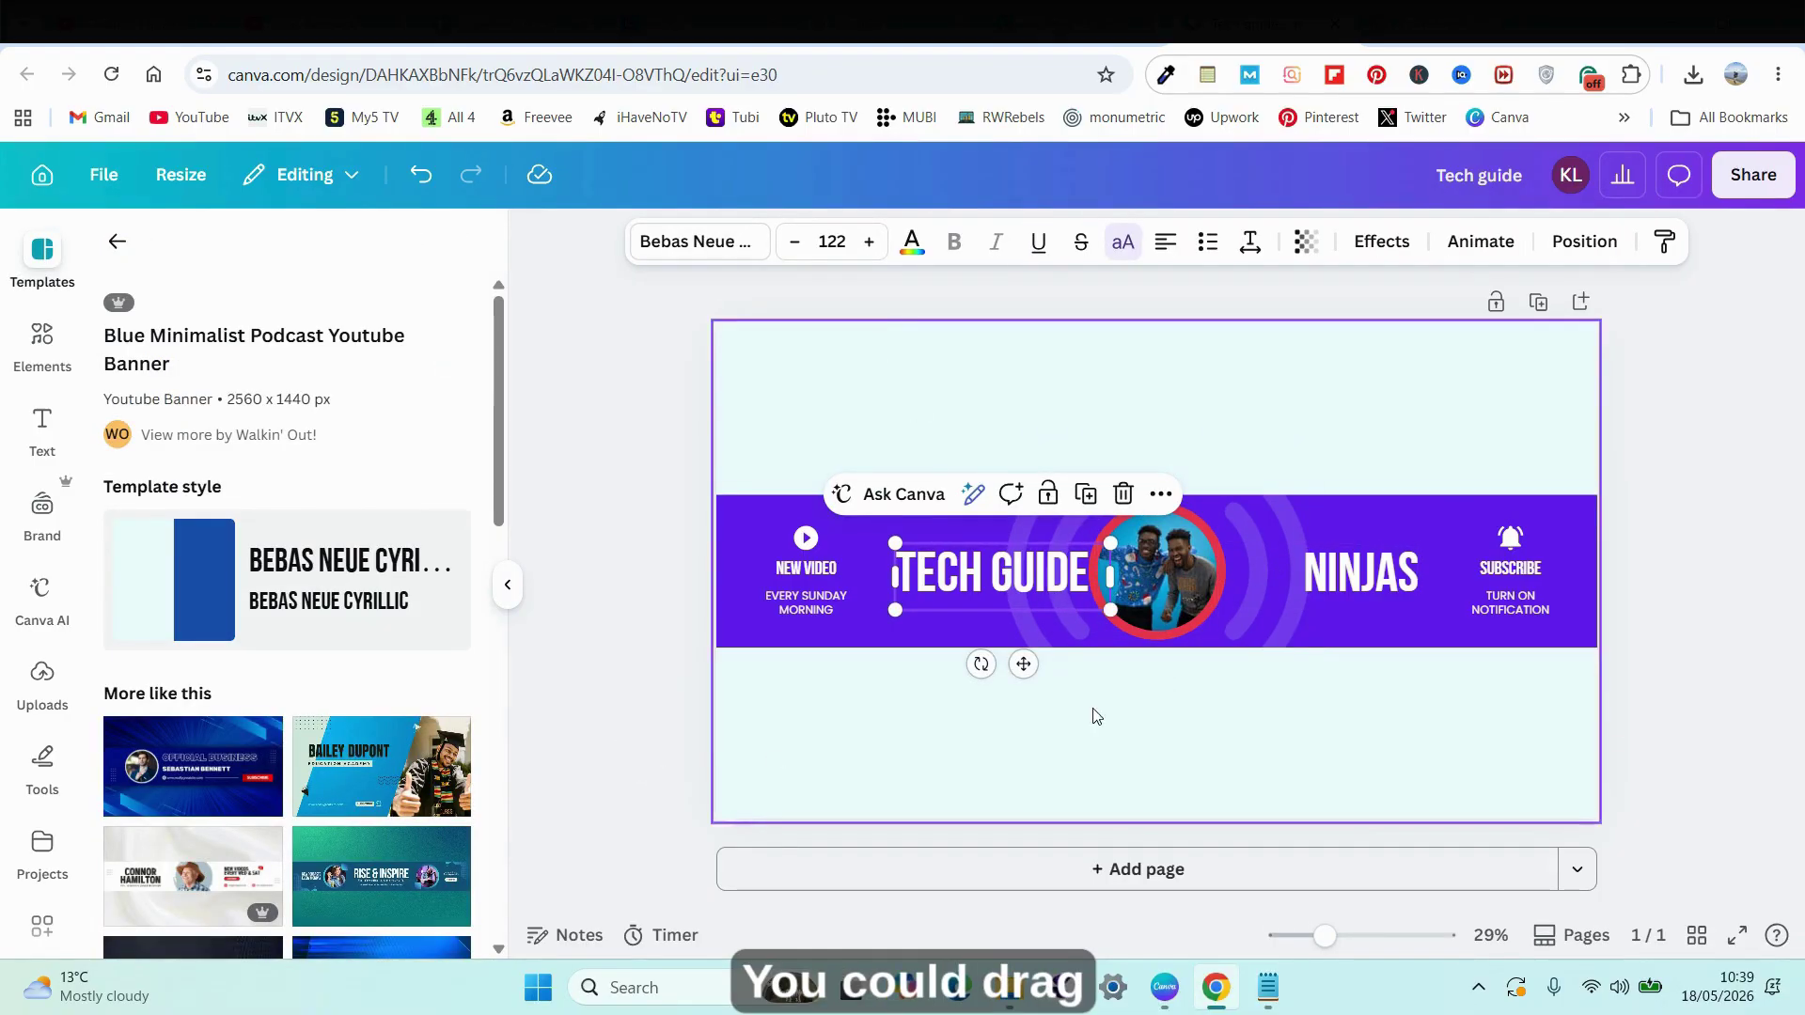
{"action": "left_click_drag", "start_coordinate": [1019, 588], "coordinate": [1006, 589]}
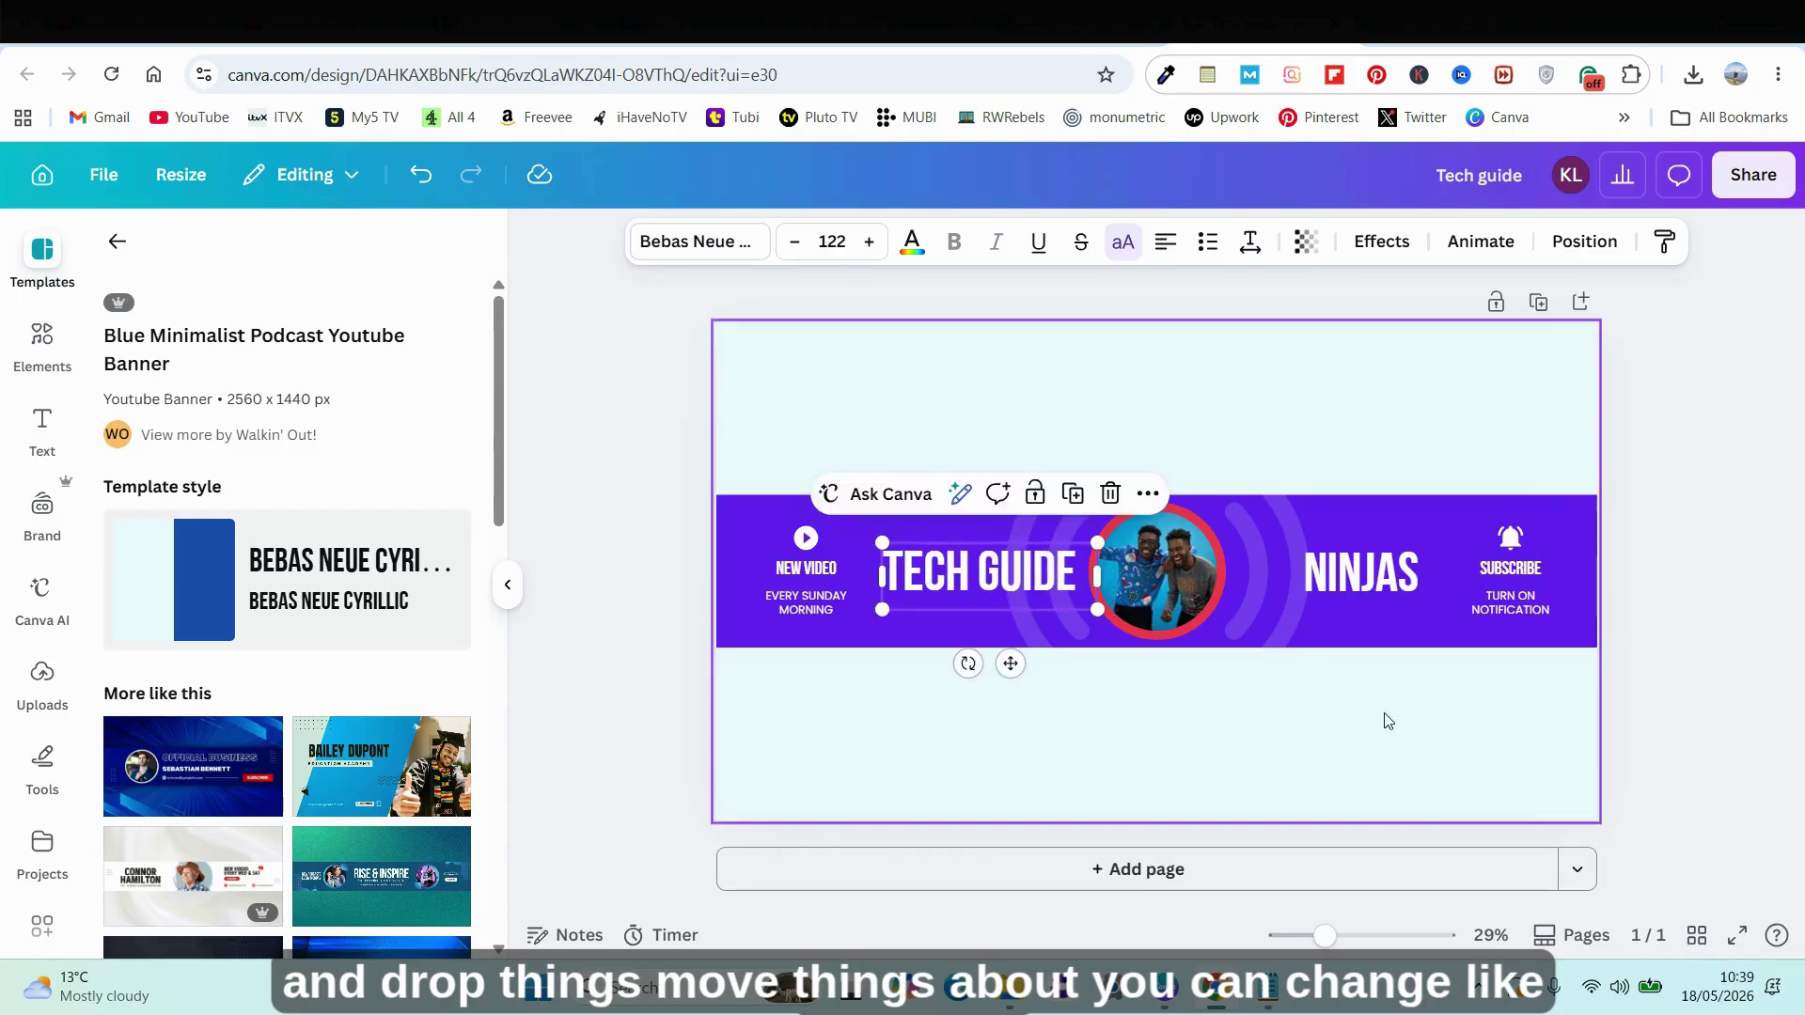
{"action": "left_click", "coordinate": [1388, 721]}
{"action": "left_click", "coordinate": [1510, 538]}
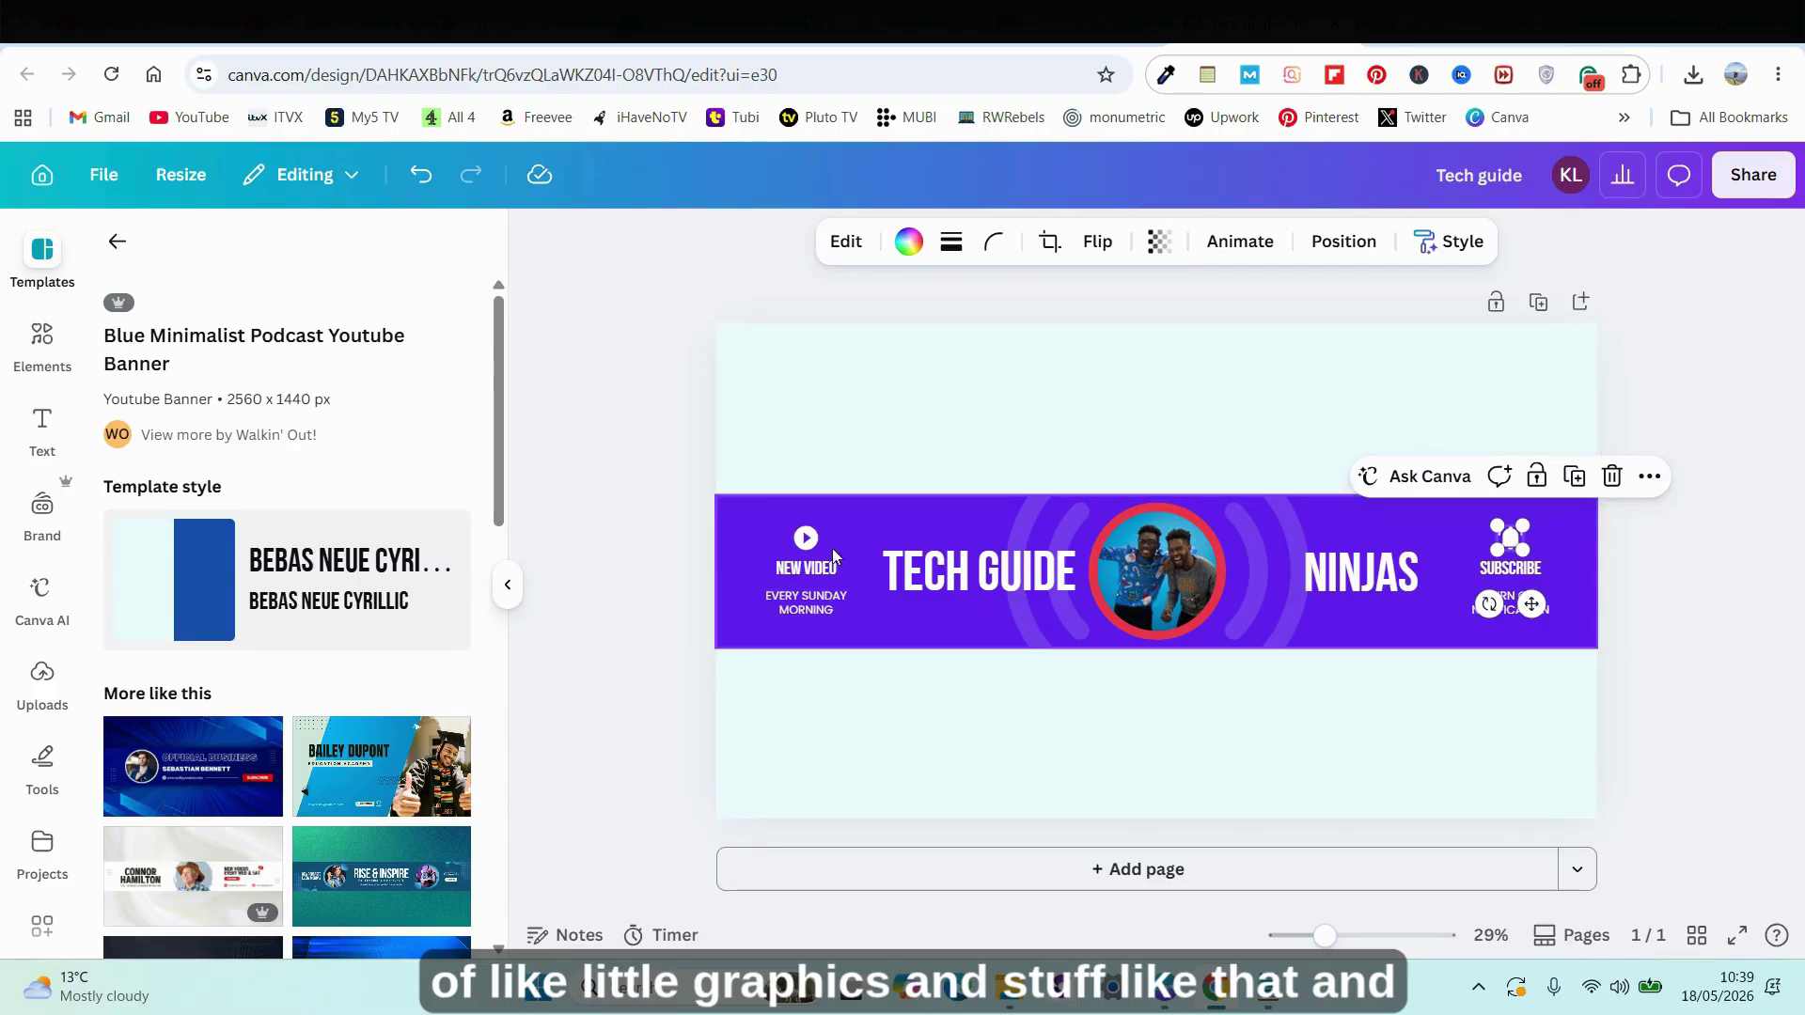
{"action": "left_click", "coordinate": [1423, 720]}
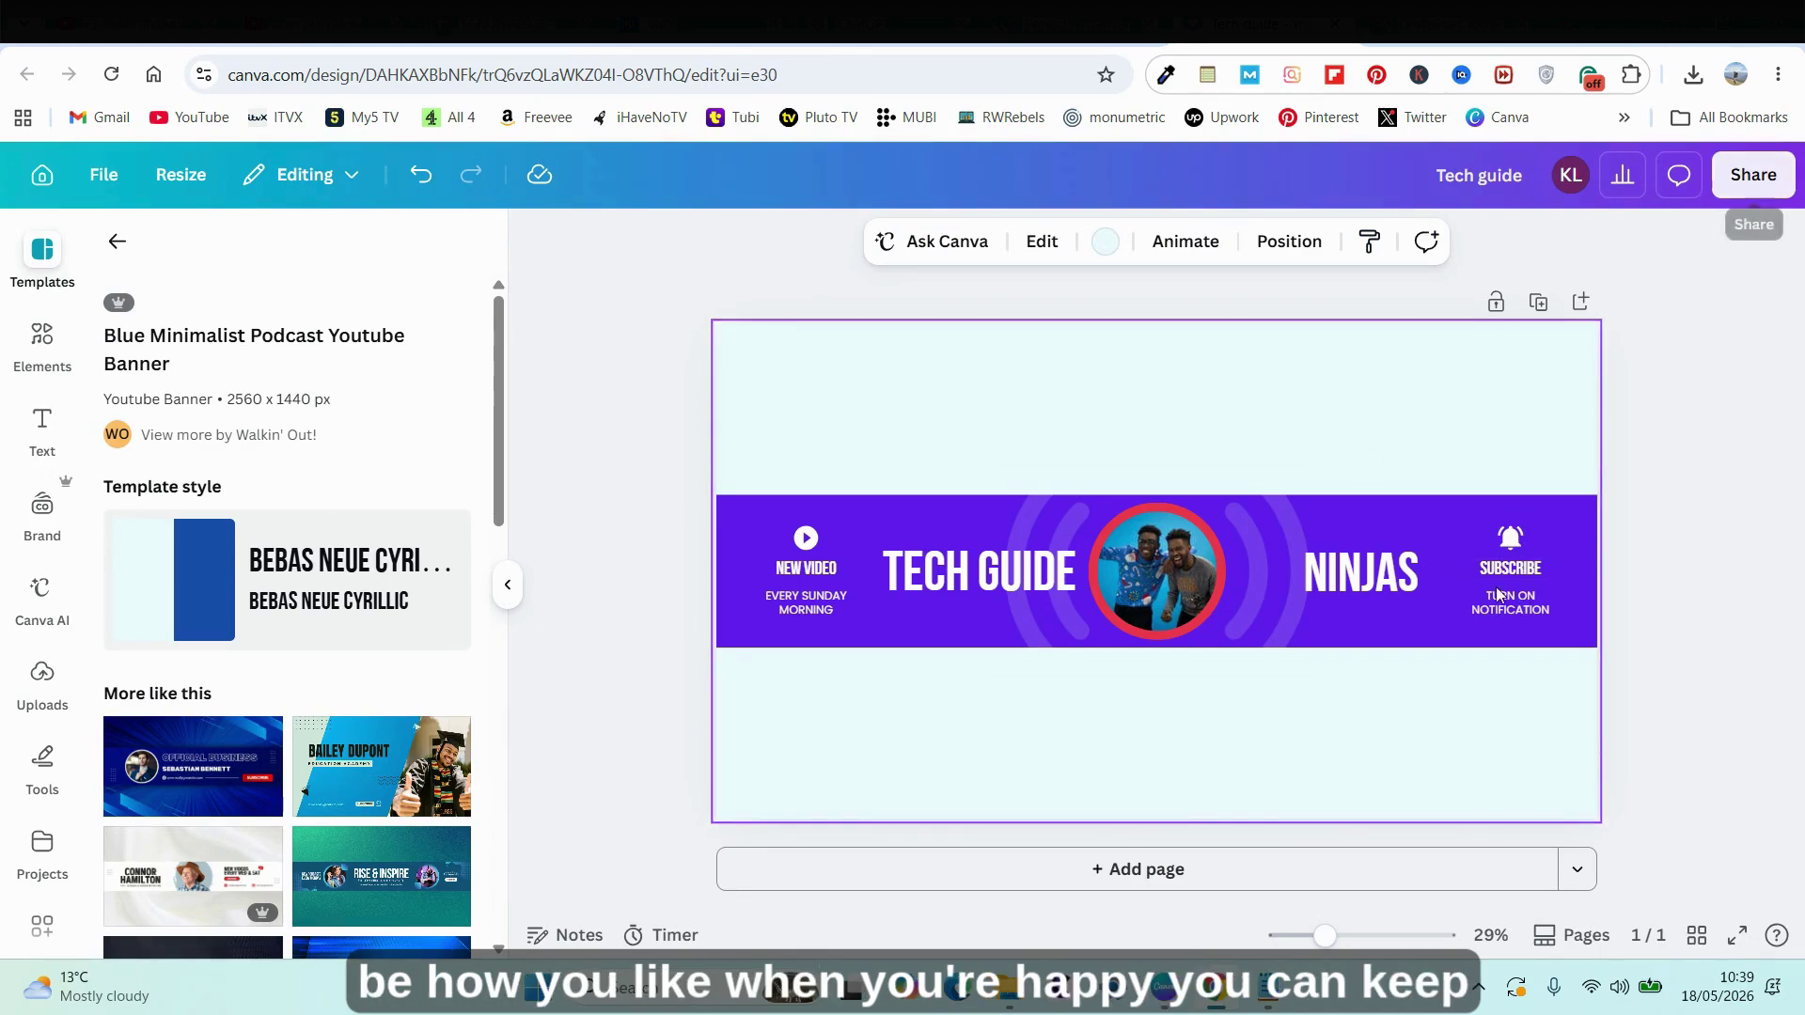
Step: Place the uploaded black safe-area guide image over the banner and scale it to cover the whole page
{"action": "left_click", "coordinate": [42, 340]}
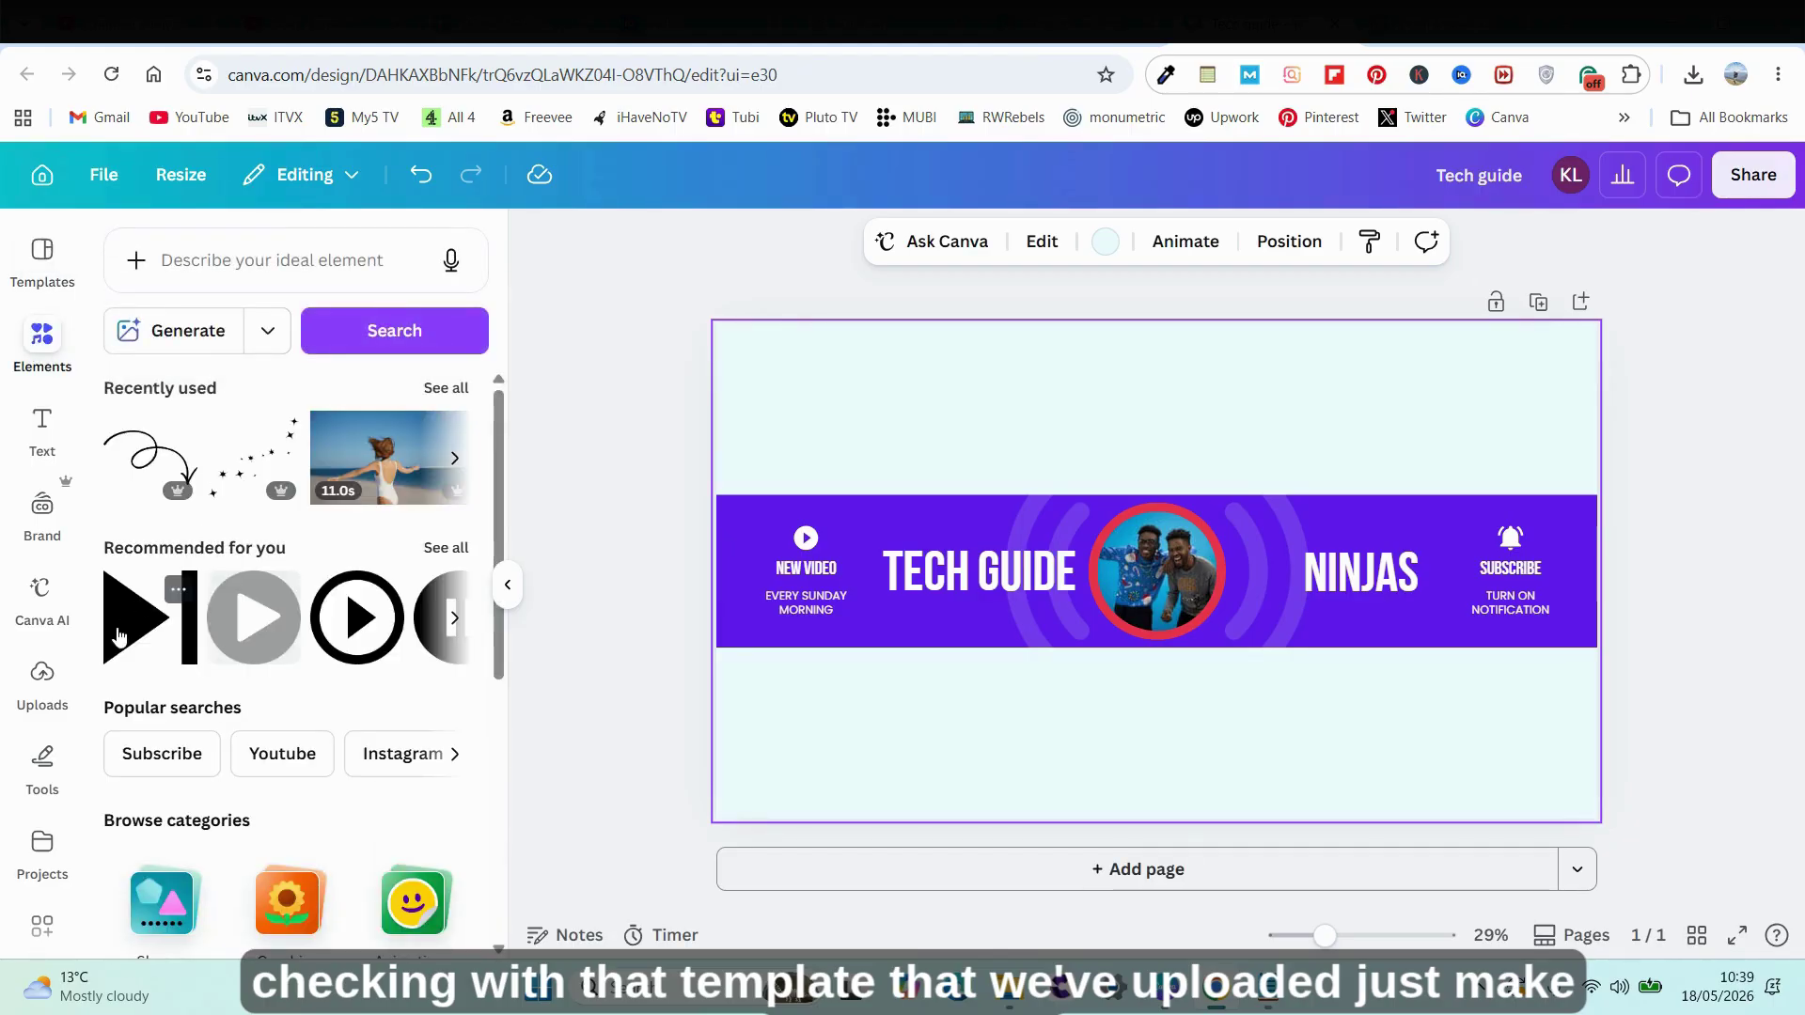
{"action": "left_click", "coordinate": [44, 695]}
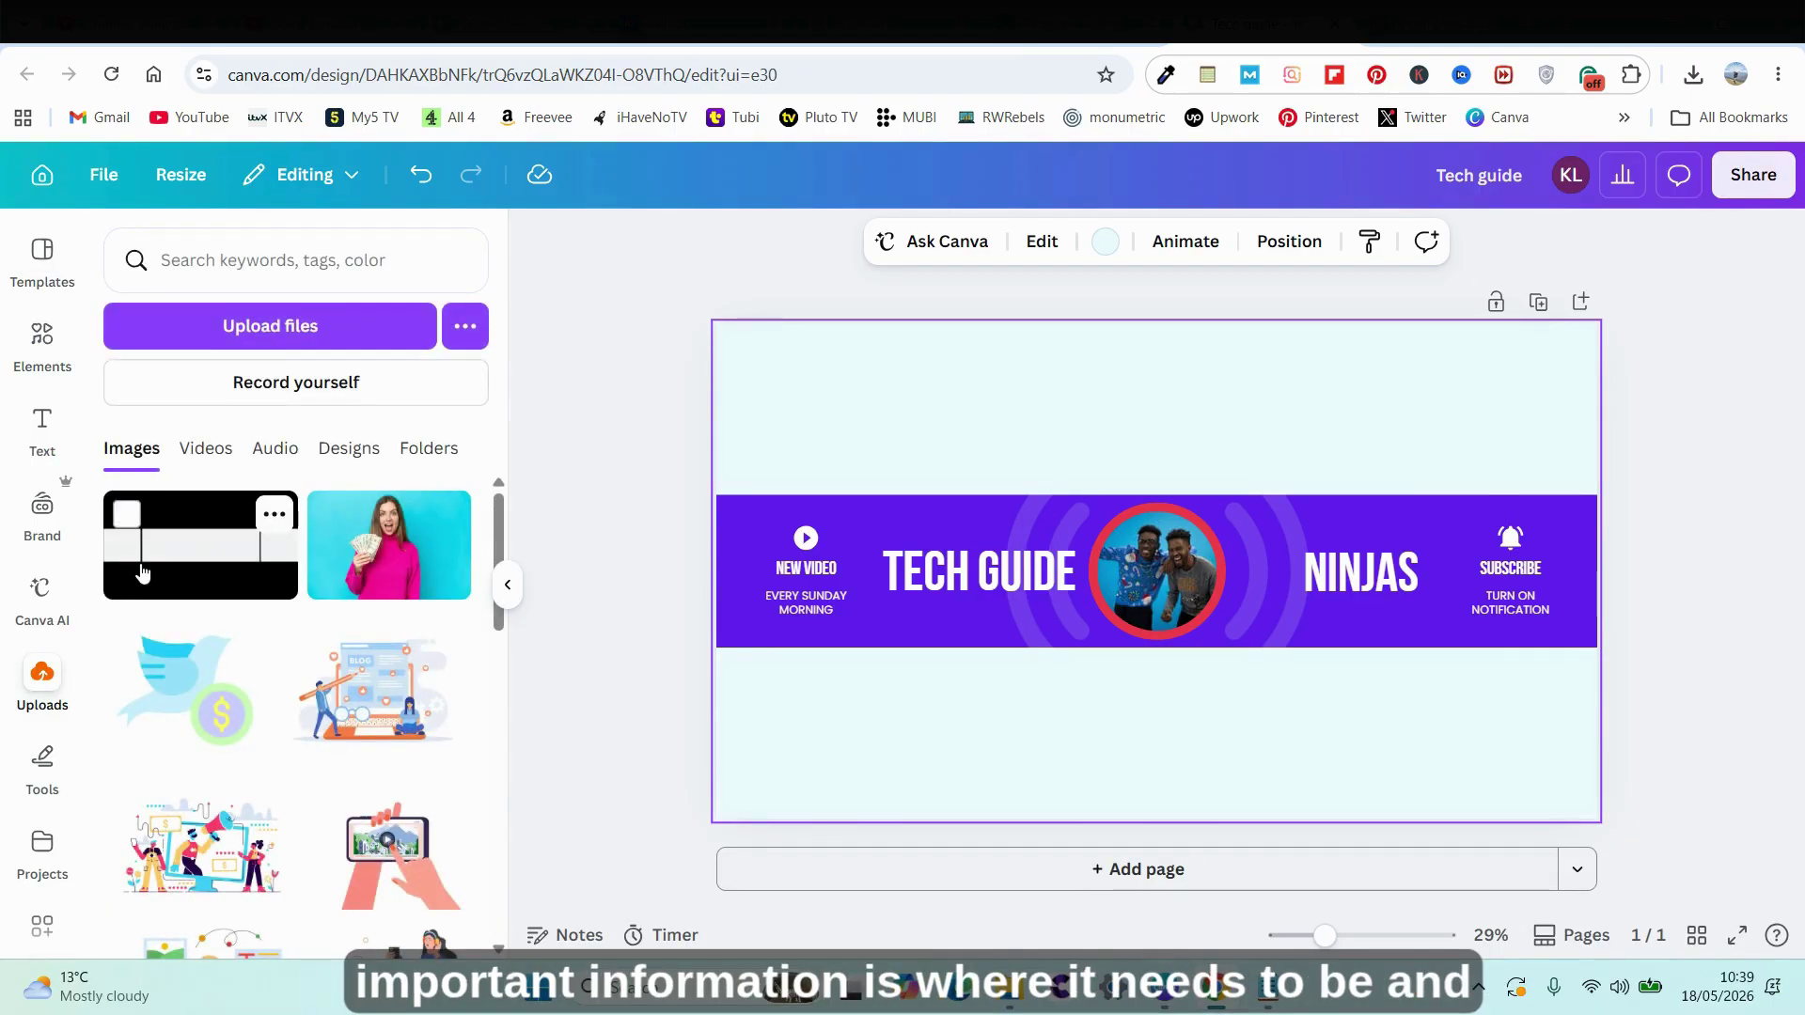
{"action": "left_click", "coordinate": [141, 577]}
{"action": "left_click_drag", "start_coordinate": [845, 713], "coordinate": [734, 773]}
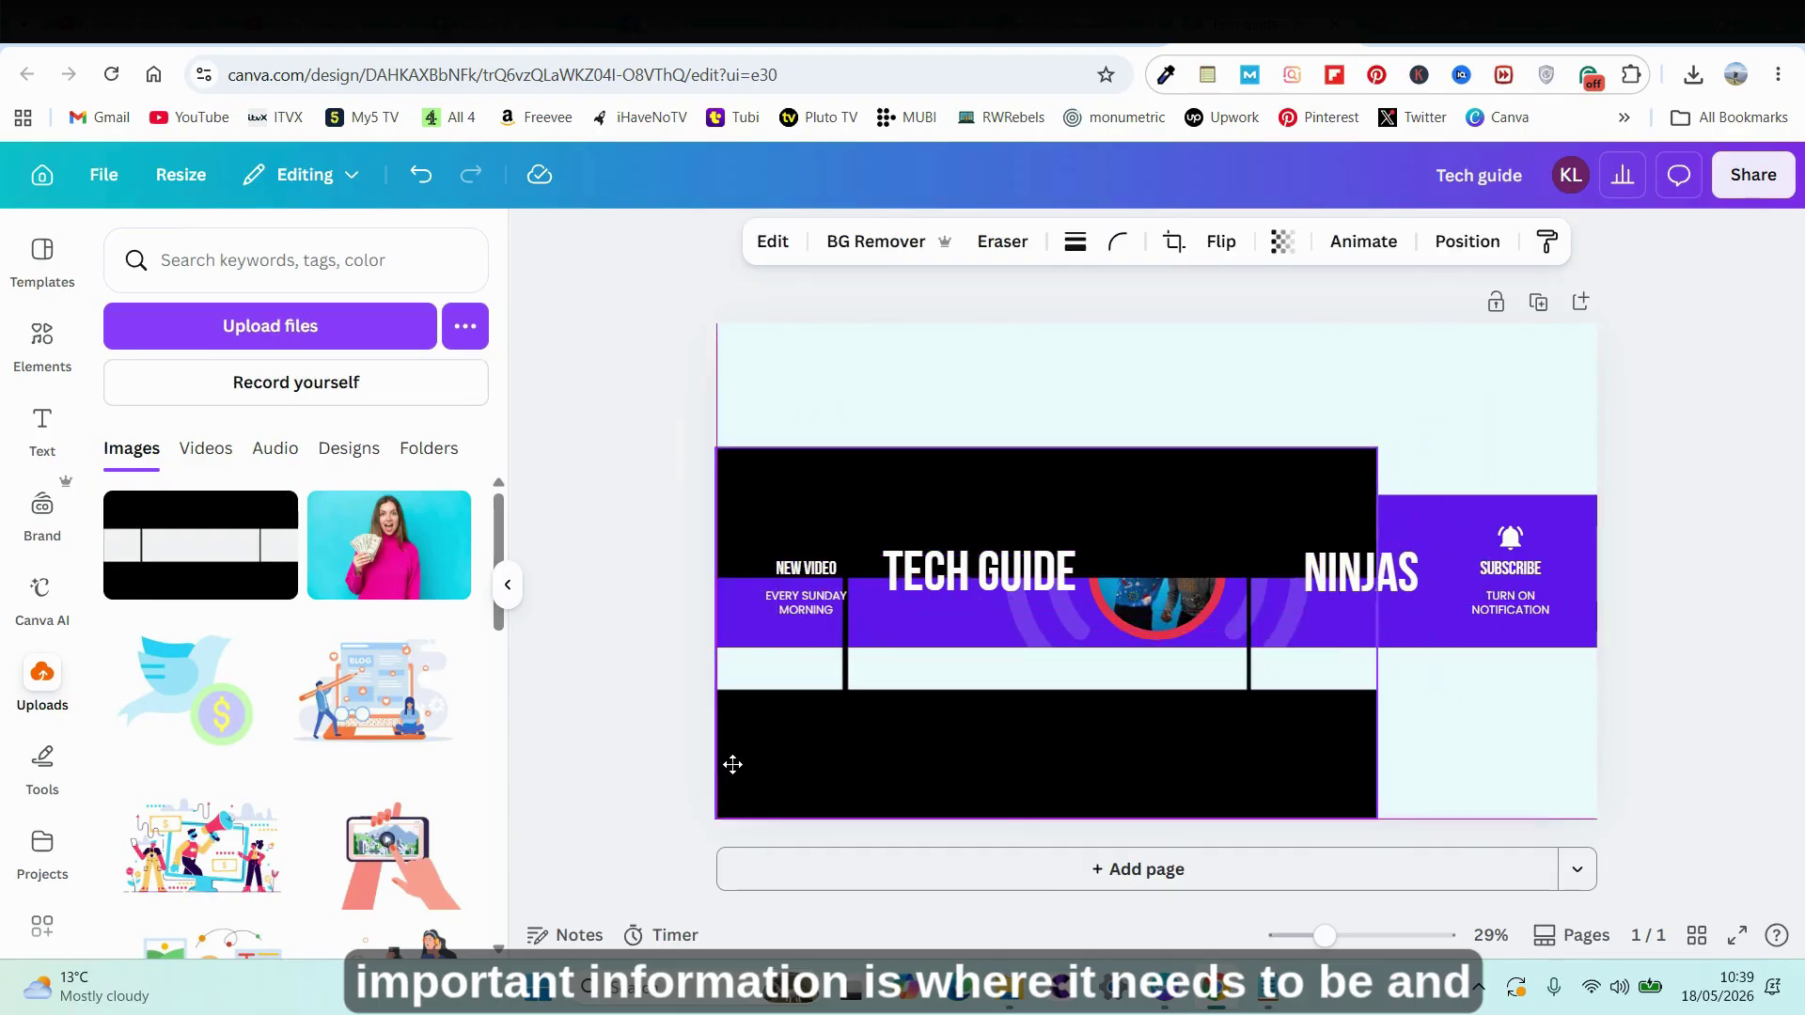
{"action": "left_click_drag", "start_coordinate": [1376, 442], "coordinate": [1610, 340]}
{"action": "left_click", "coordinate": [1761, 436]}
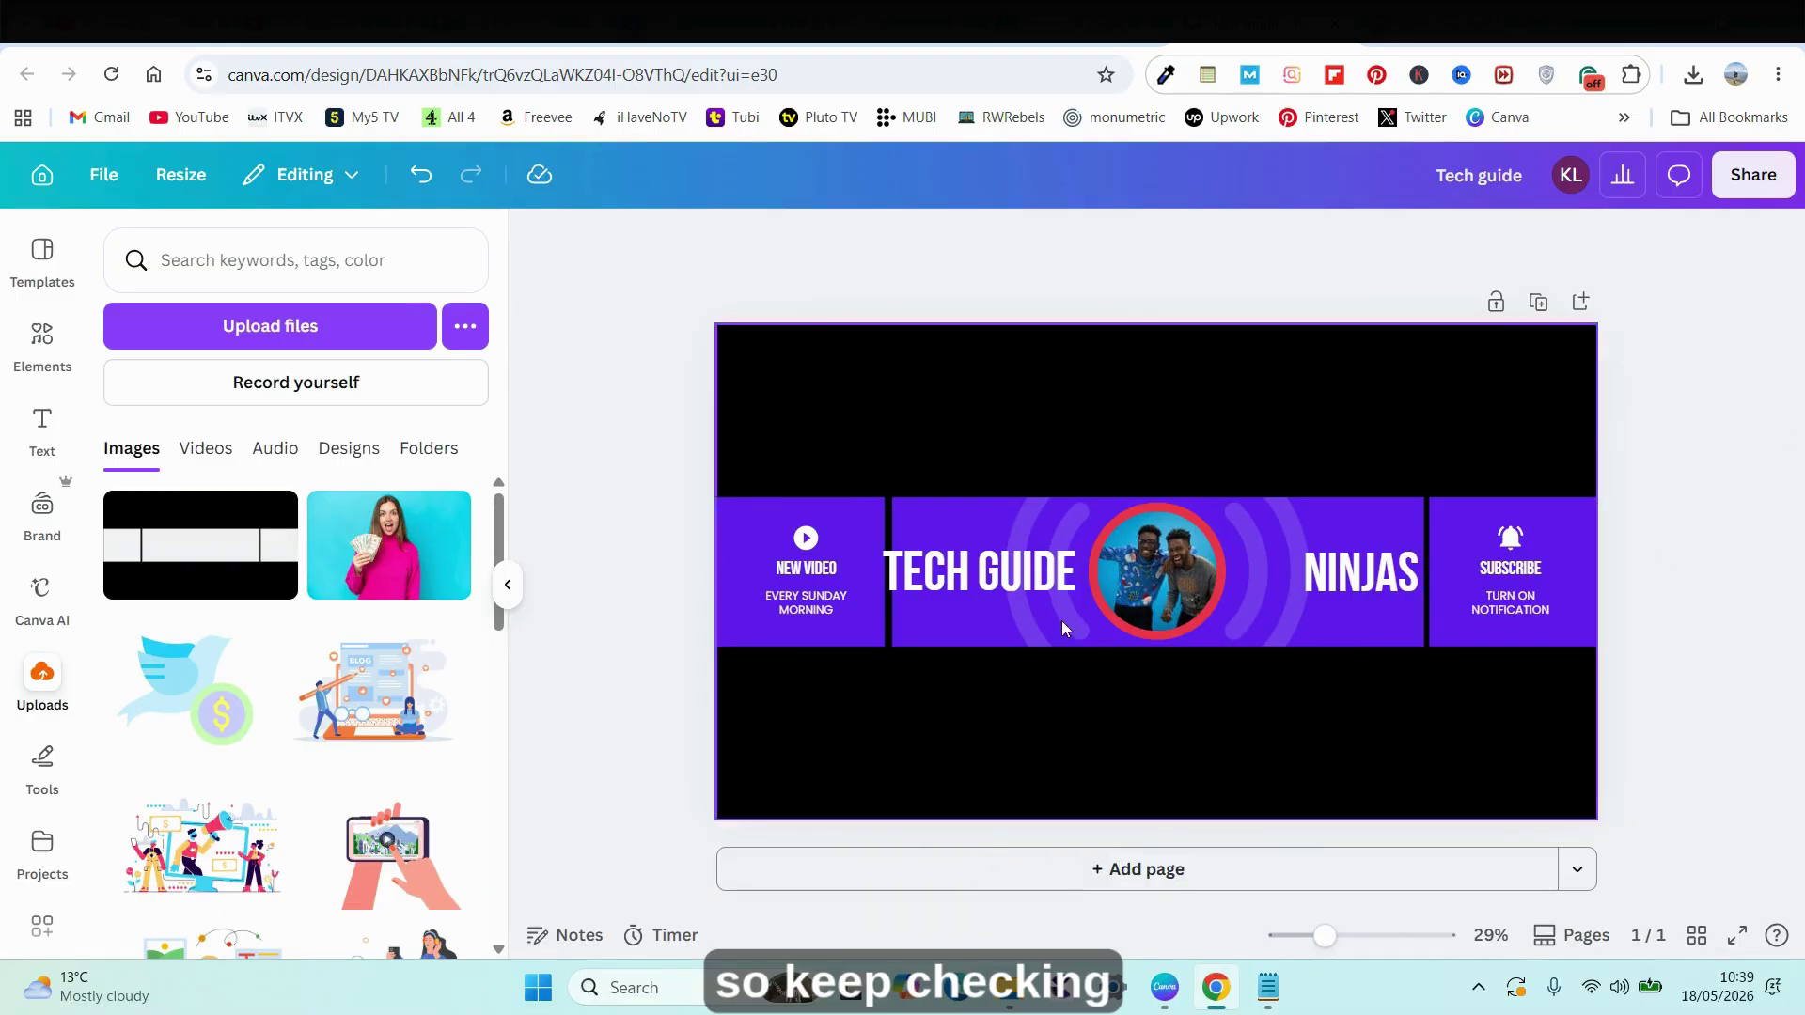
Step: Move the "TECH GUIDE" and "NINJAS" headings slightly inward so they sit clear of the guide's vertical divider lines
{"action": "left_click", "coordinate": [1000, 583]}
{"action": "left_click_drag", "start_coordinate": [1001, 583], "coordinate": [1047, 581]}
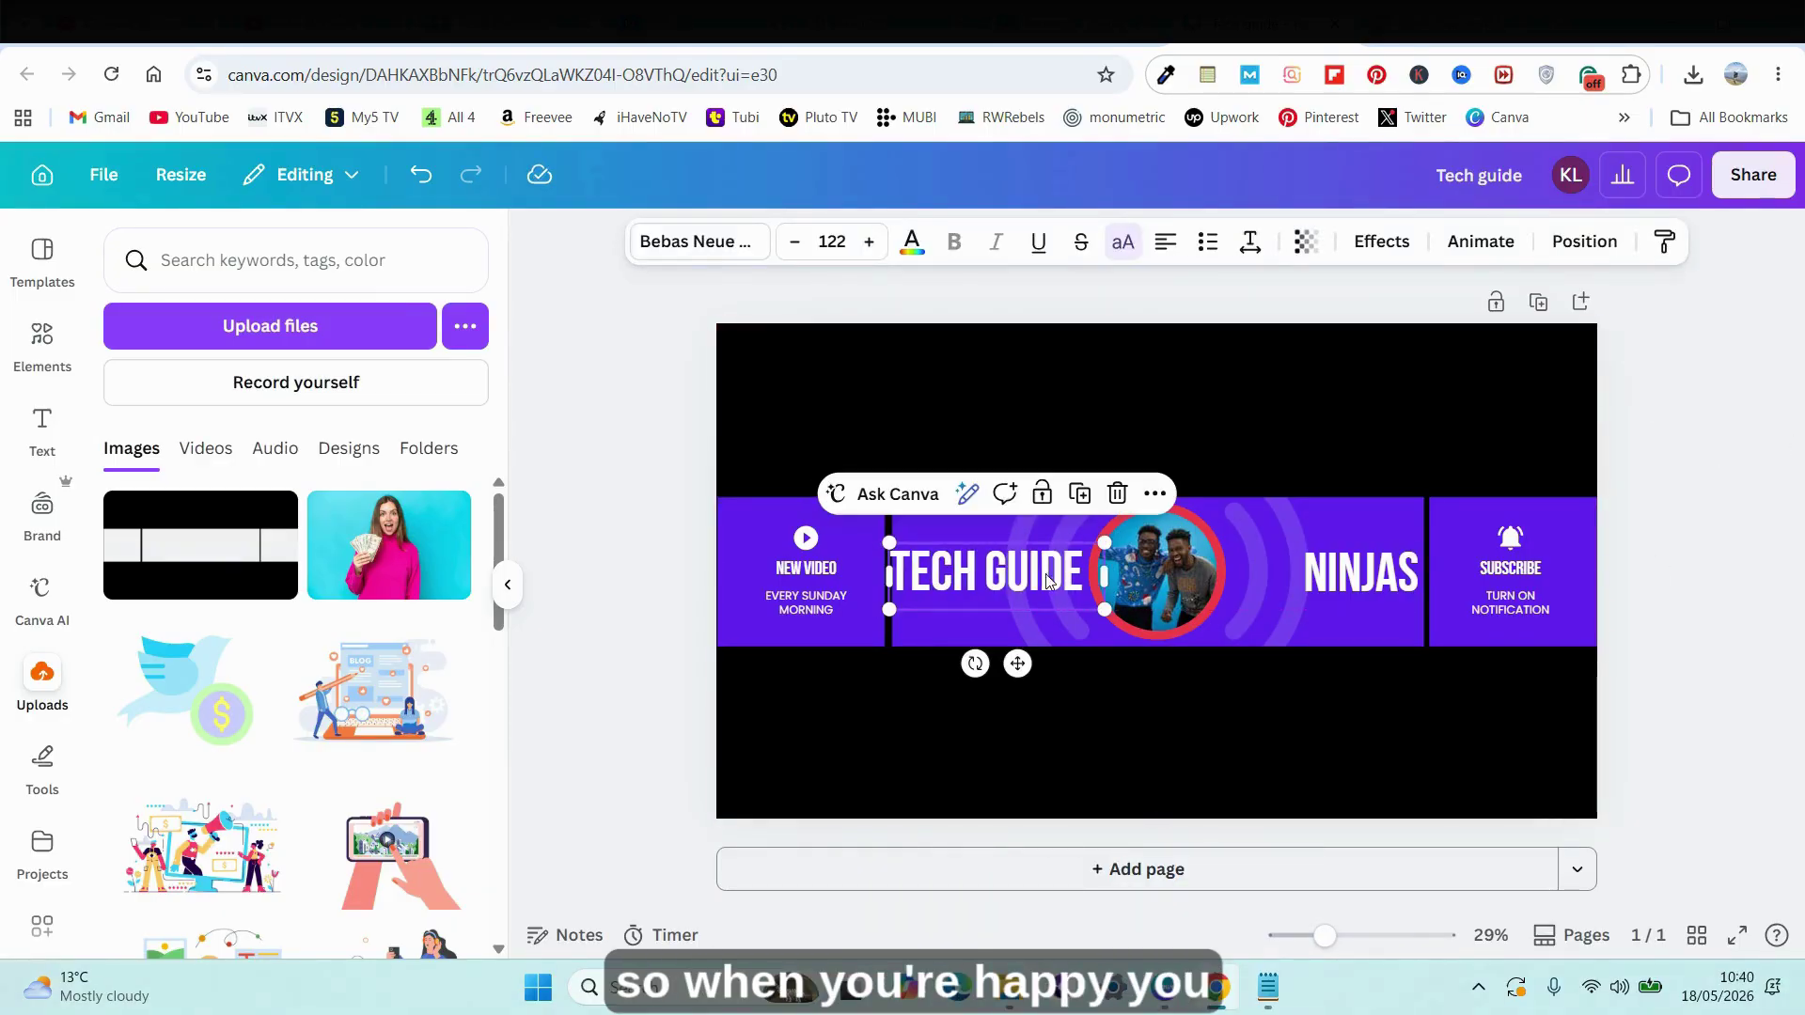
{"action": "left_click_drag", "start_coordinate": [1397, 576], "coordinate": [1376, 577]}
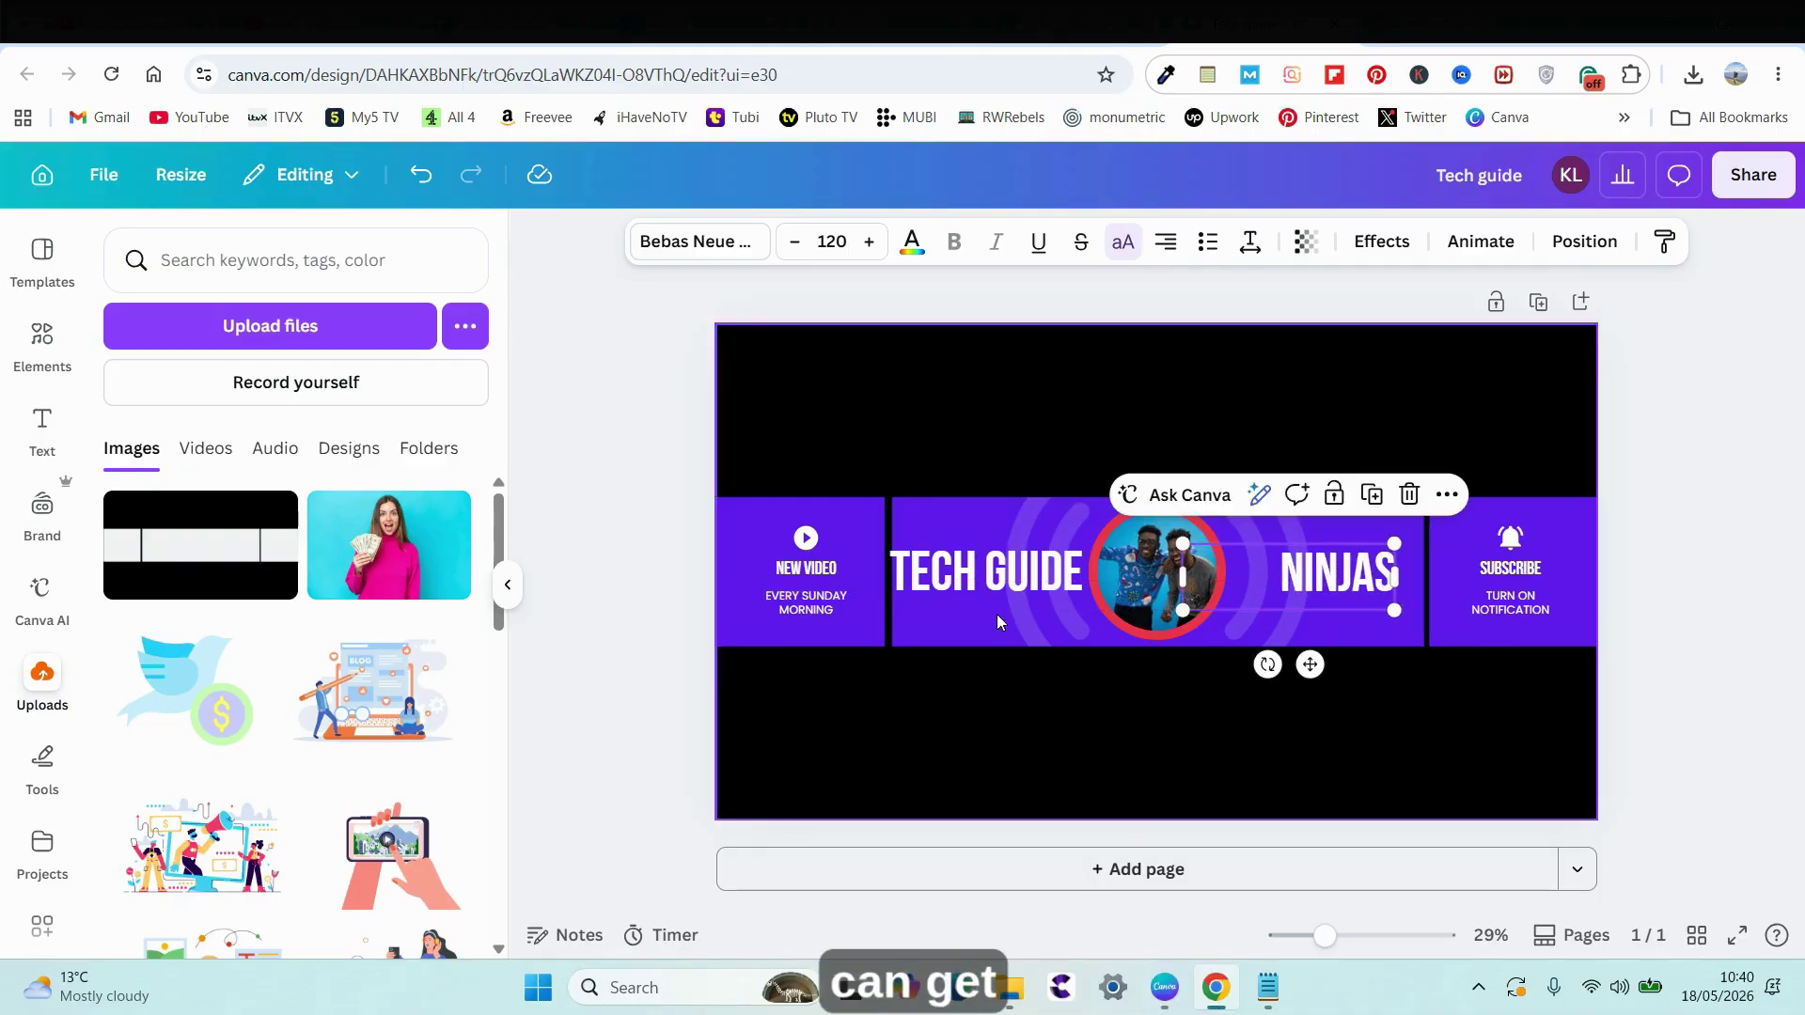
Step: Delete the black safe-area guide image from the banner
{"action": "left_click", "coordinate": [1430, 376]}
{"action": "key", "text": "Delete"}
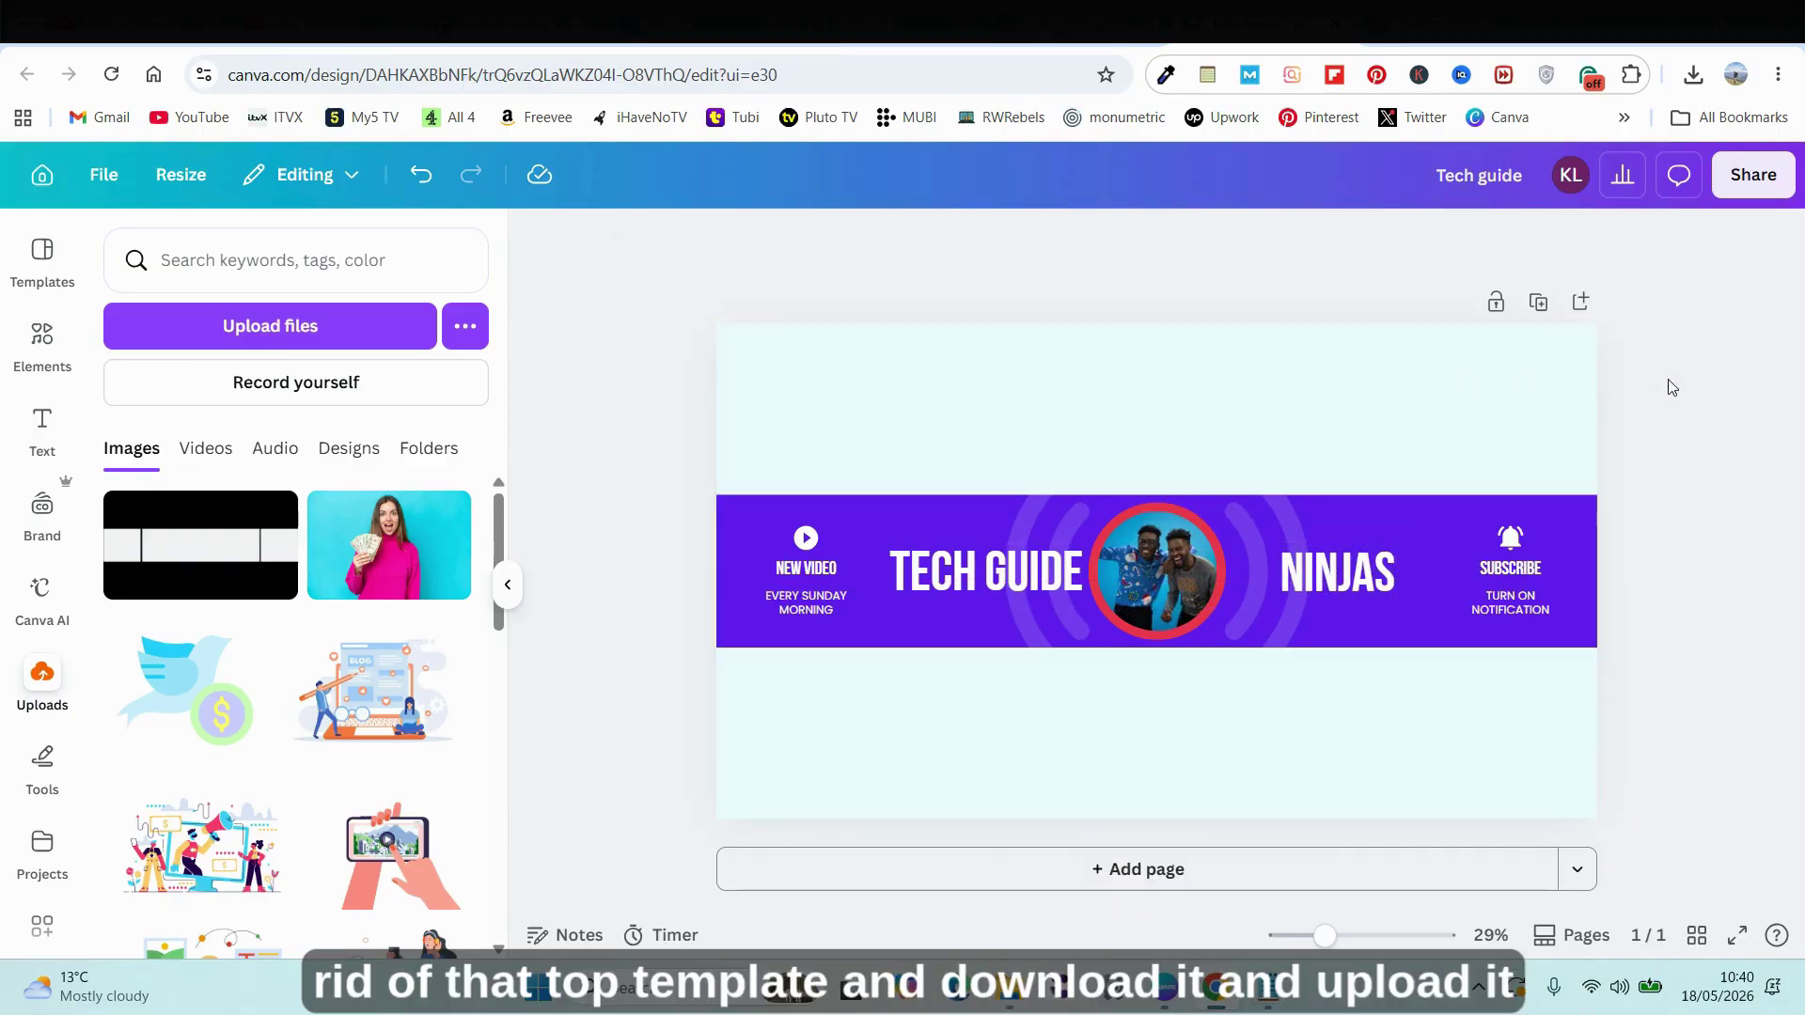